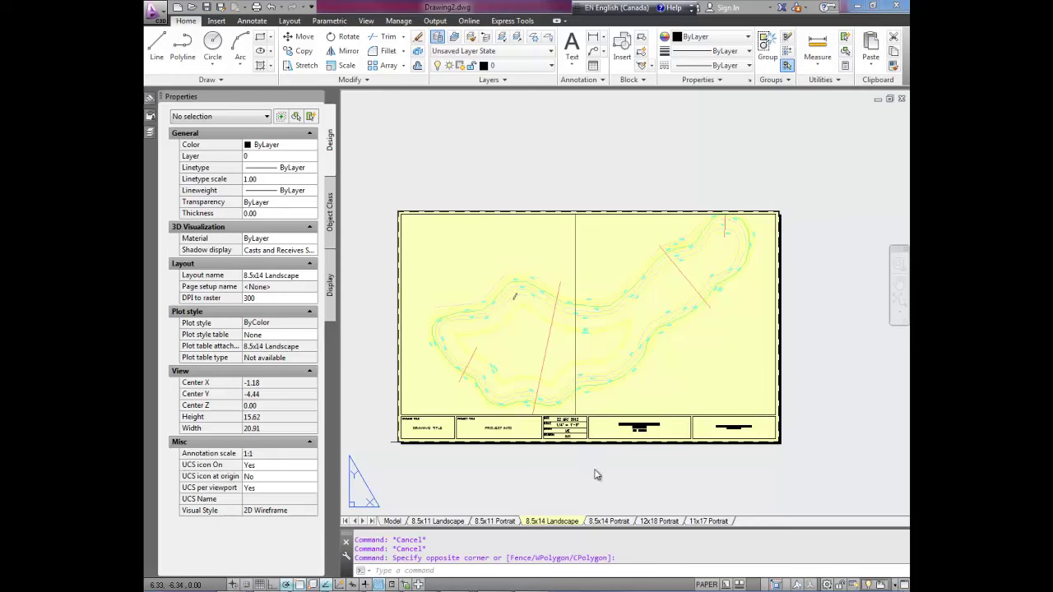
# Step: Pan and zoom around the 8.5x14 Landscape layout sheet
pyautogui.moveTo(632, 445); pyautogui.dragTo(626, 421, button='middle')
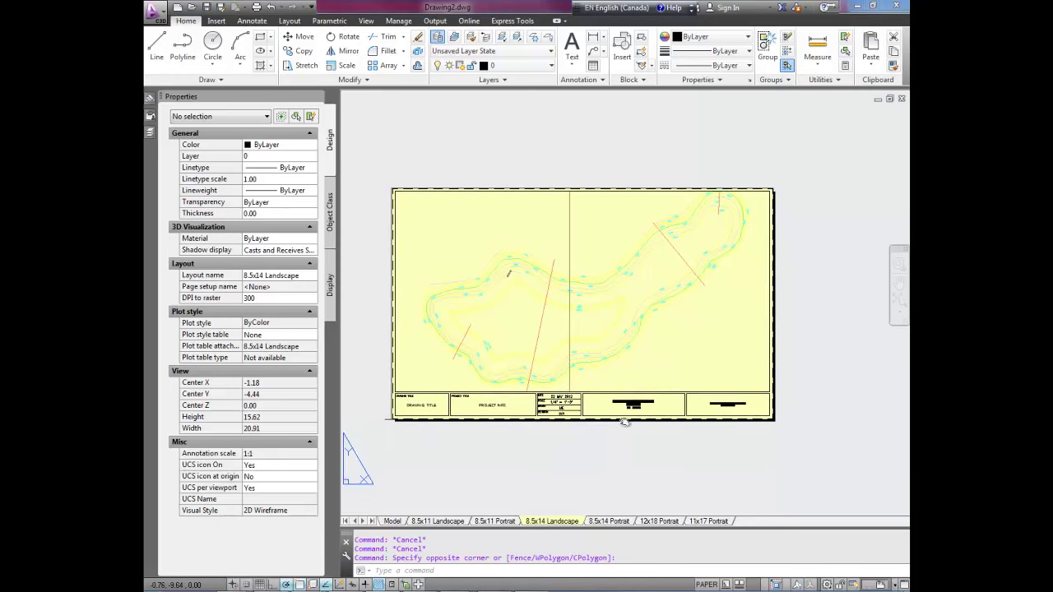
pyautogui.scroll(2, 564, 348)
pyautogui.scroll(-1, 650, 292)
pyautogui.scroll(1, 601, 362)
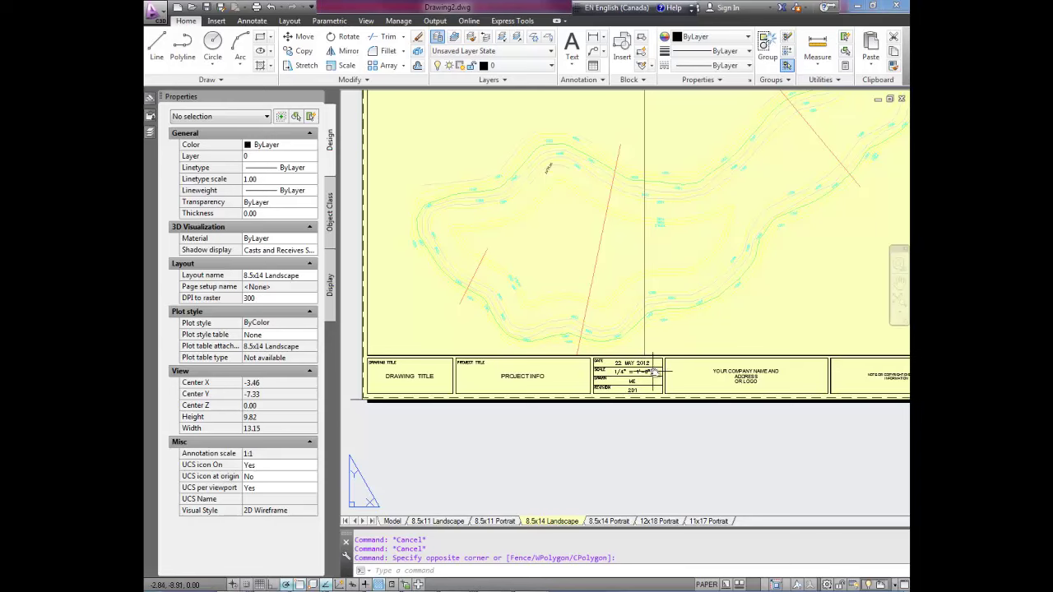
pyautogui.scroll(-2, 689, 245)
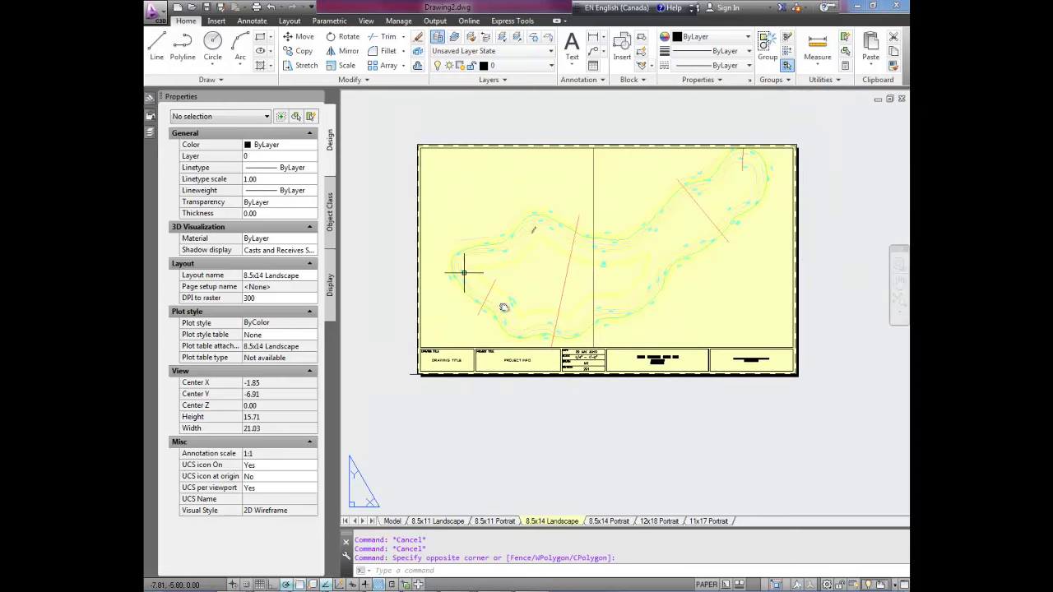
# Step: Switch to Model space and pan and zoom across the contour site plan
pyautogui.click(394, 521)
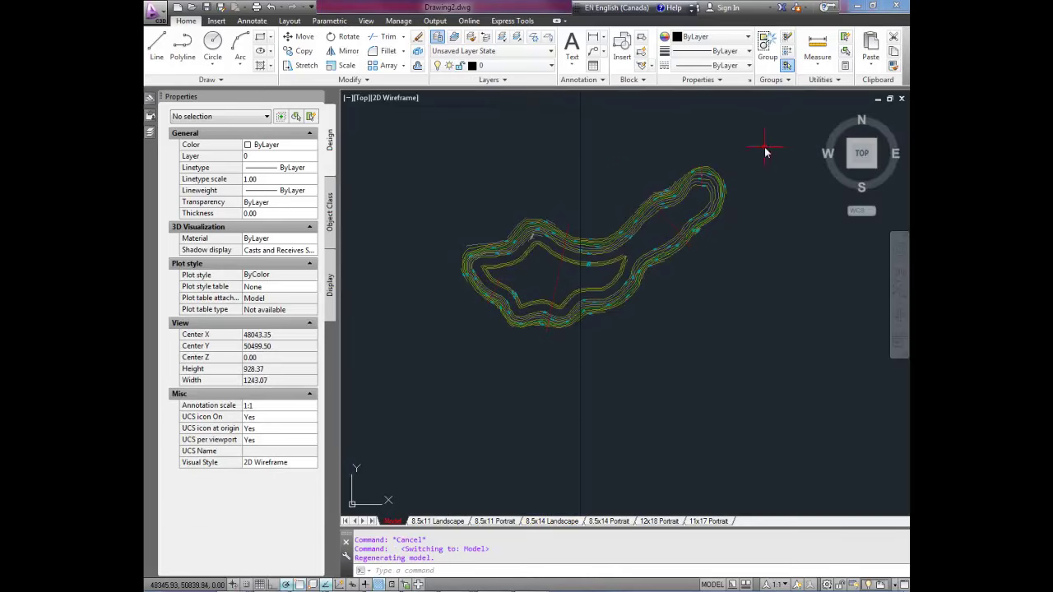
pyautogui.scroll(-2, 757, 420)
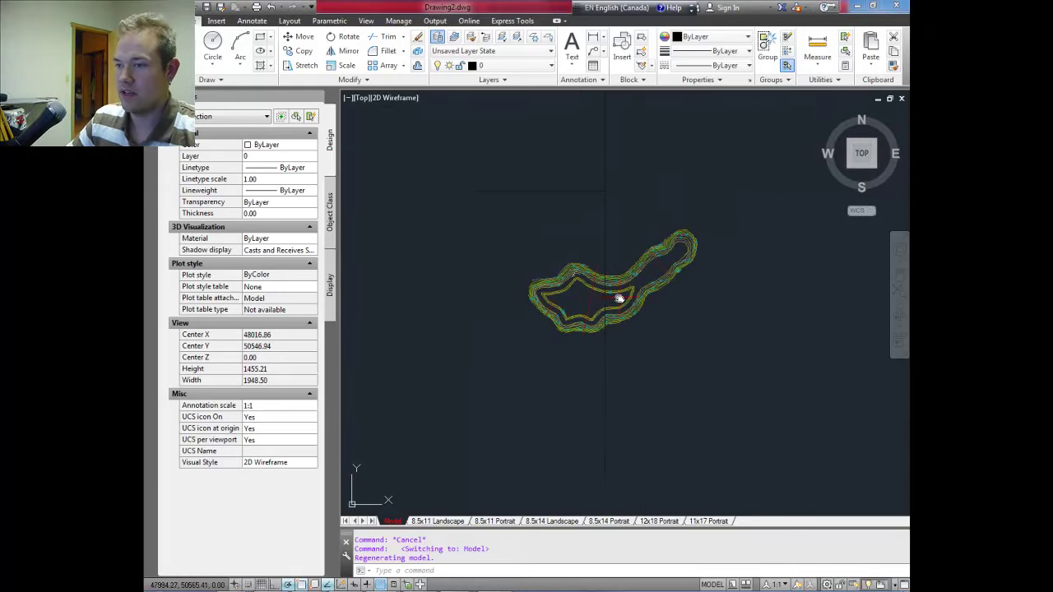
pyautogui.scroll(2, 715, 346)
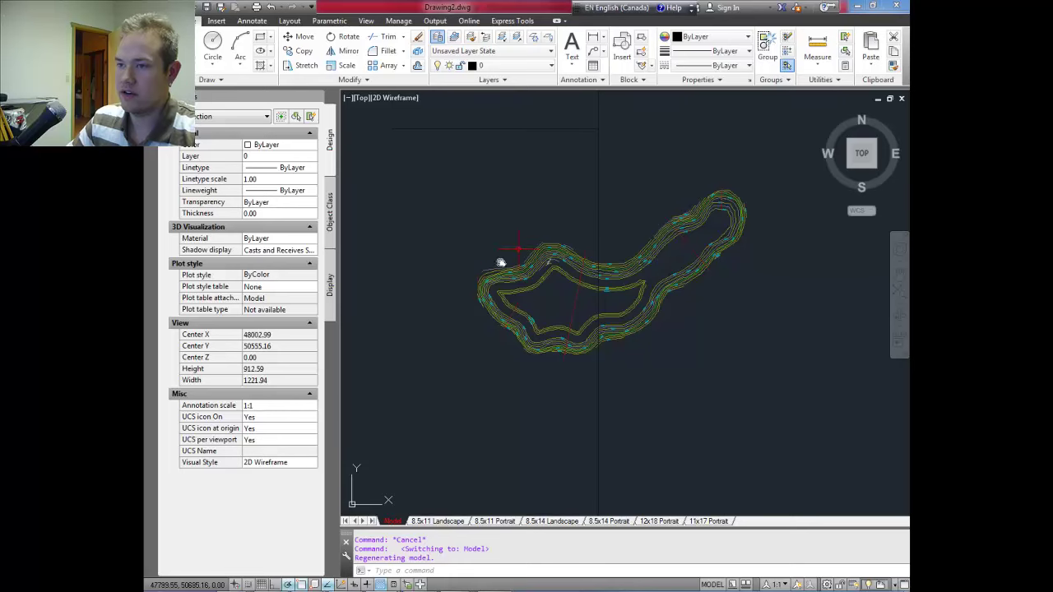
pyautogui.moveTo(611, 280)
pyautogui.mouseDown(button='middle')
pyautogui.moveTo(576, 301)
pyautogui.moveTo(606, 285)
pyautogui.mouseUp(button='middle')
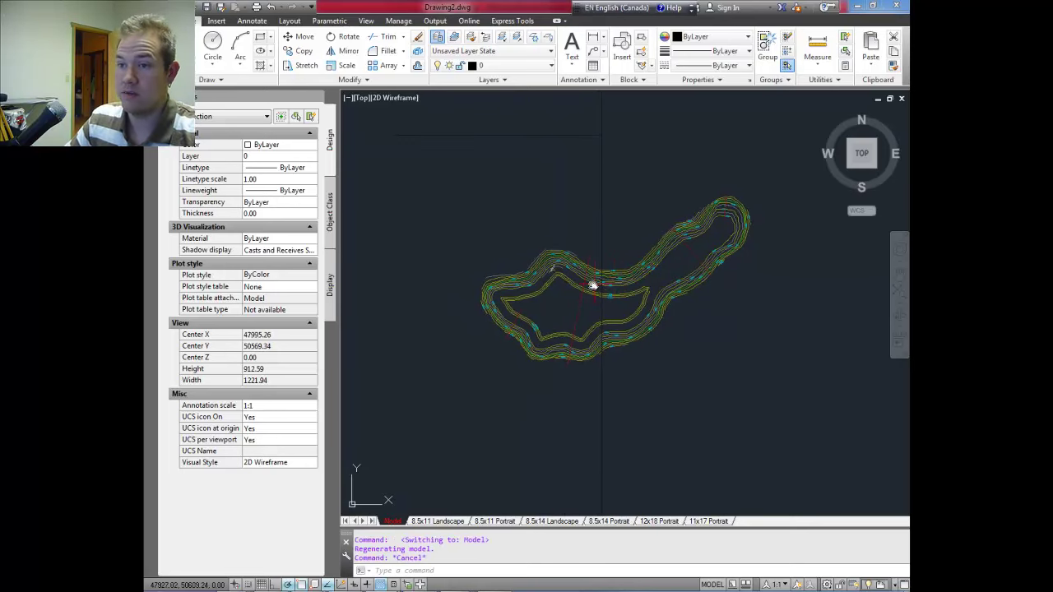
pyautogui.scroll(2, 596, 288)
pyautogui.scroll(-1, 682, 286)
pyautogui.scroll(1, 670, 275)
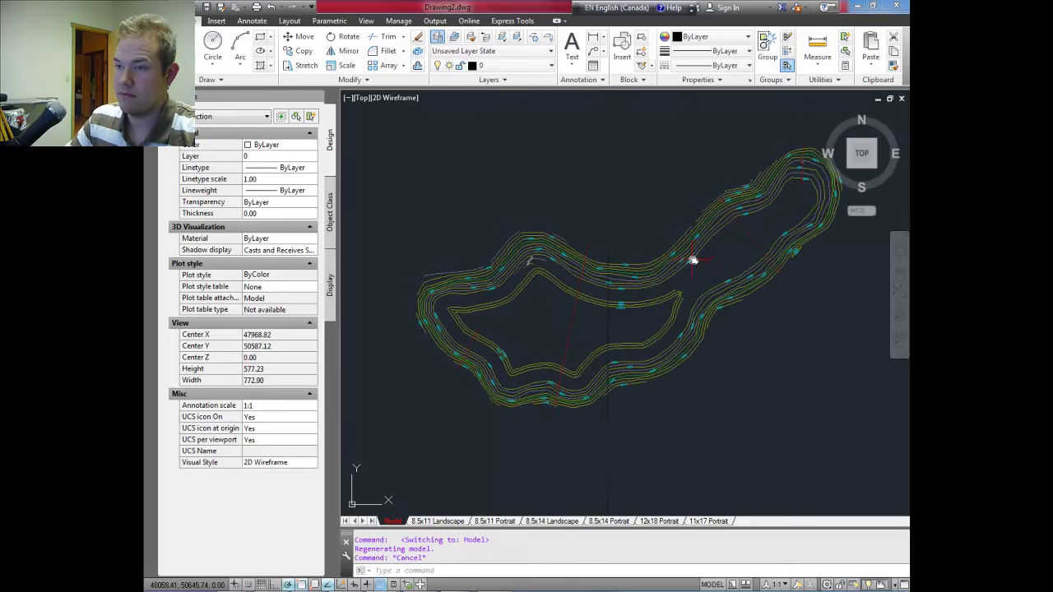
pyautogui.scroll(-2, 634, 264)
pyautogui.scroll(2, 648, 250)
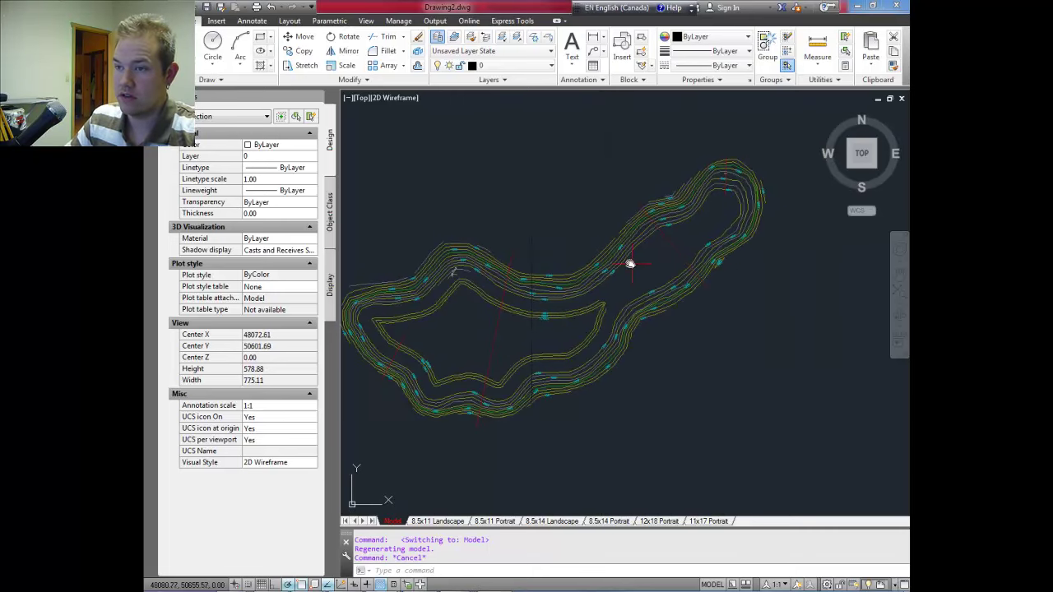
pyautogui.moveTo(630, 263); pyautogui.dragTo(656, 254, button='middle')
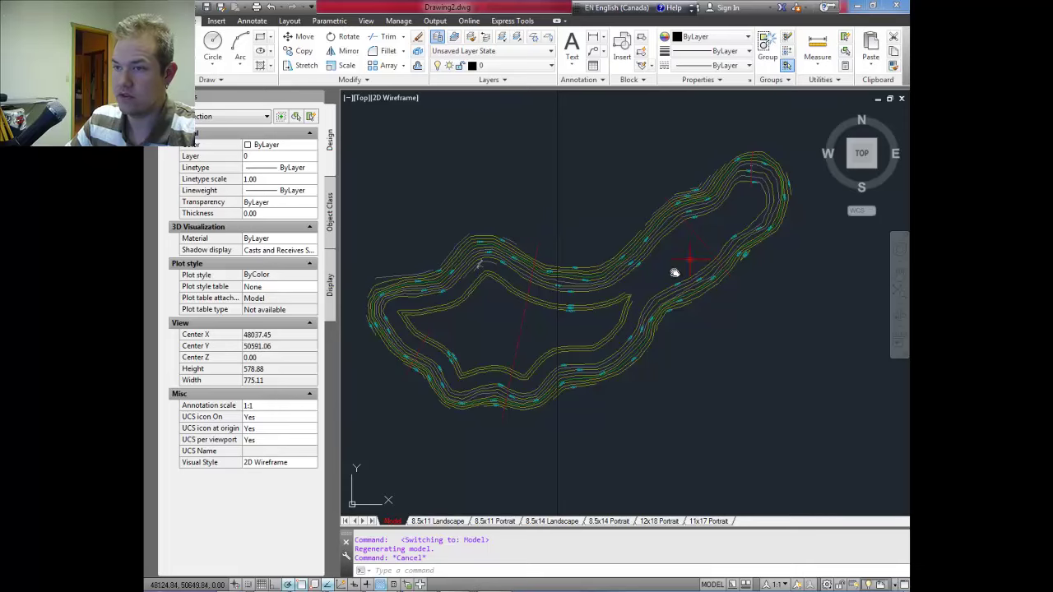
pyautogui.scroll(-2, 609, 200)
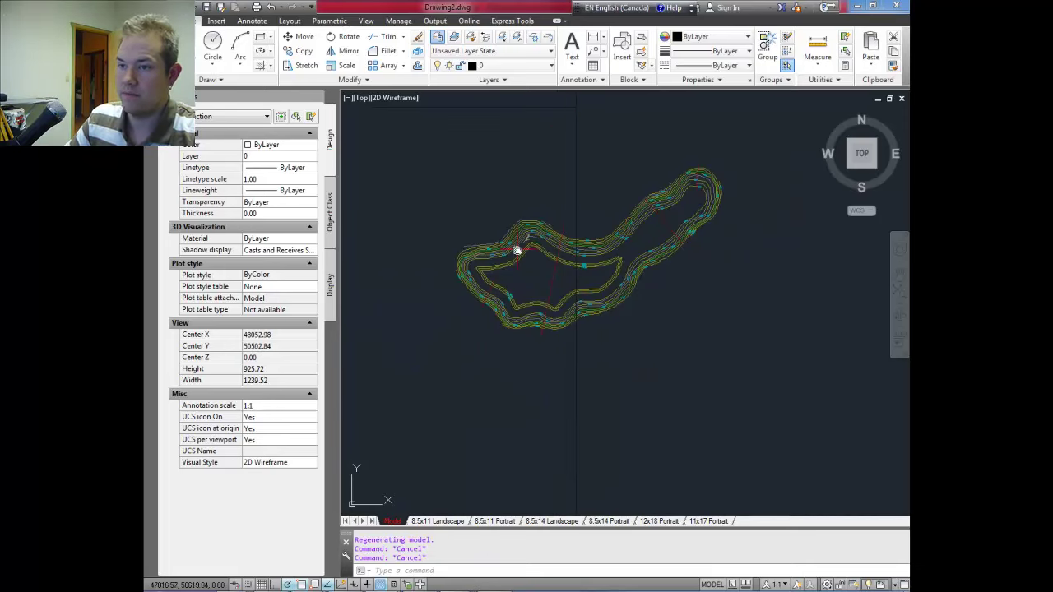
pyautogui.scroll(-2, 582, 199)
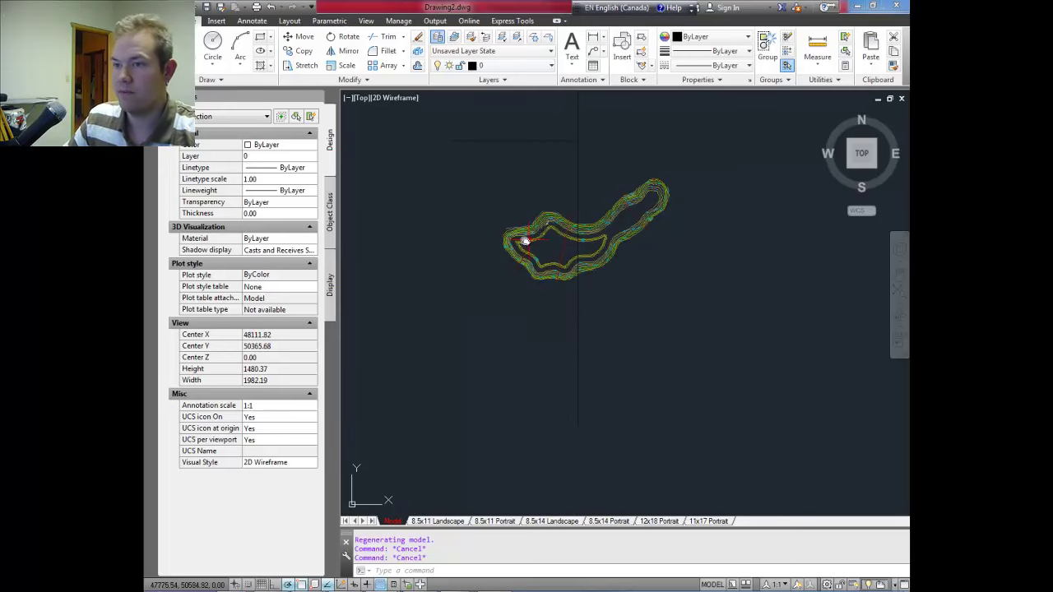
pyautogui.press('Escape')
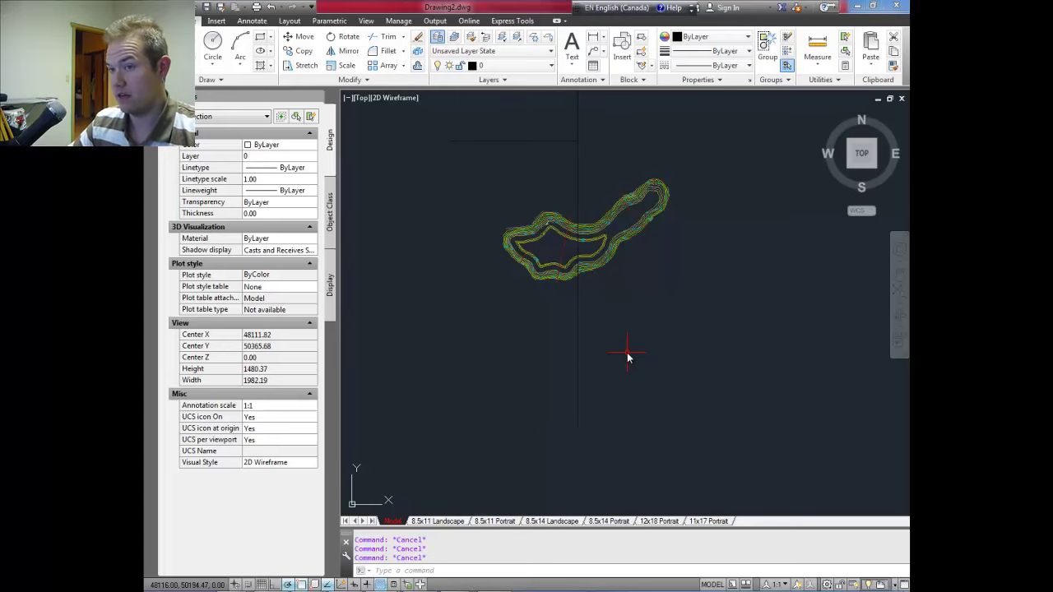
pyautogui.scroll(3, 562, 323)
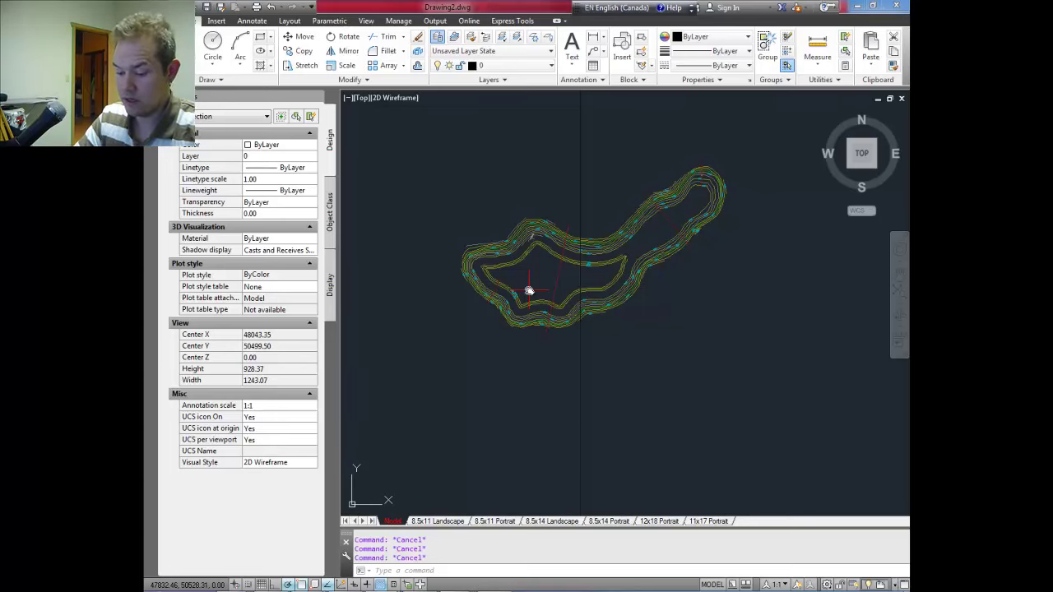
pyautogui.write('-DWGUNITS')
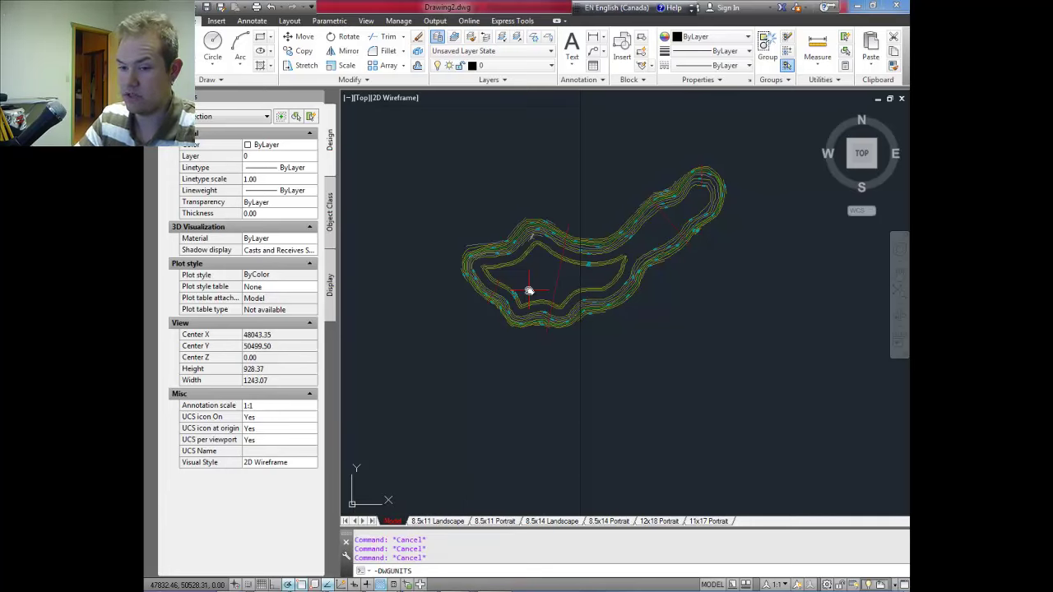
pyautogui.press('Return')
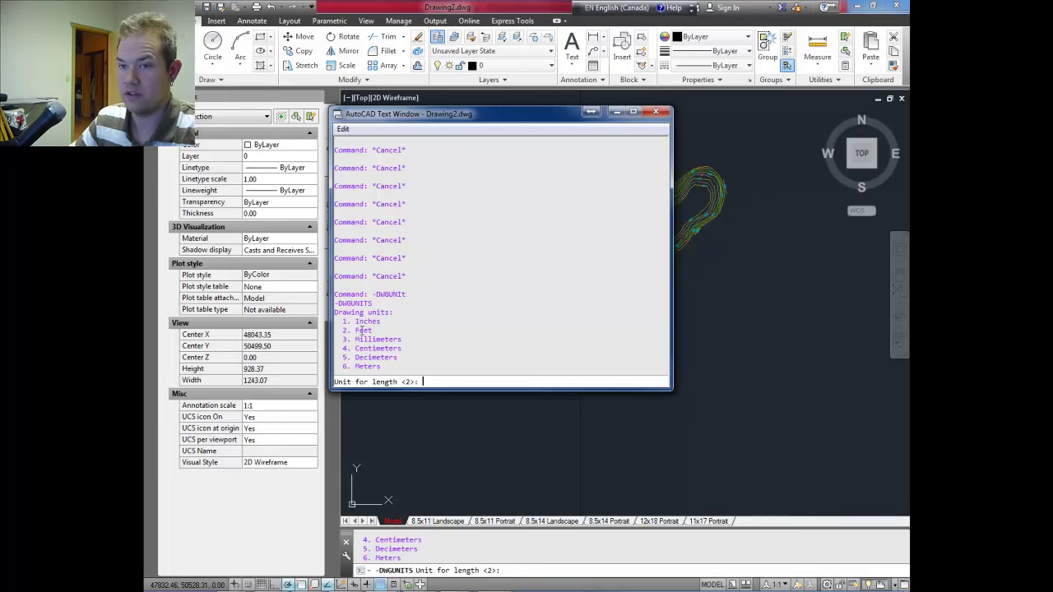
pyautogui.click(656, 111)
pyautogui.press('Escape')
pyautogui.press('Escape')
pyautogui.press('Escape')
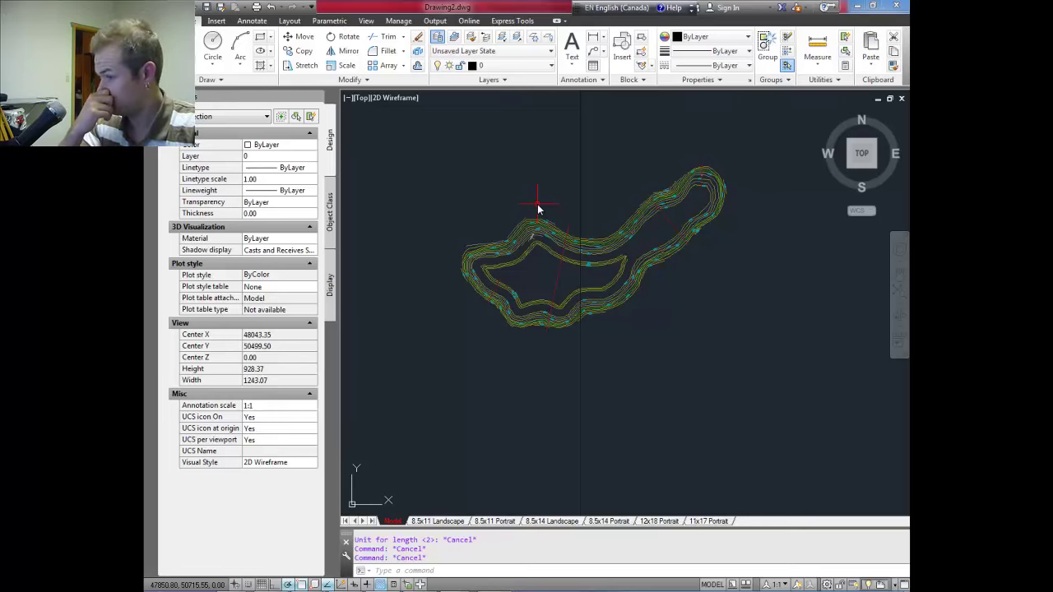
pyautogui.press('Escape')
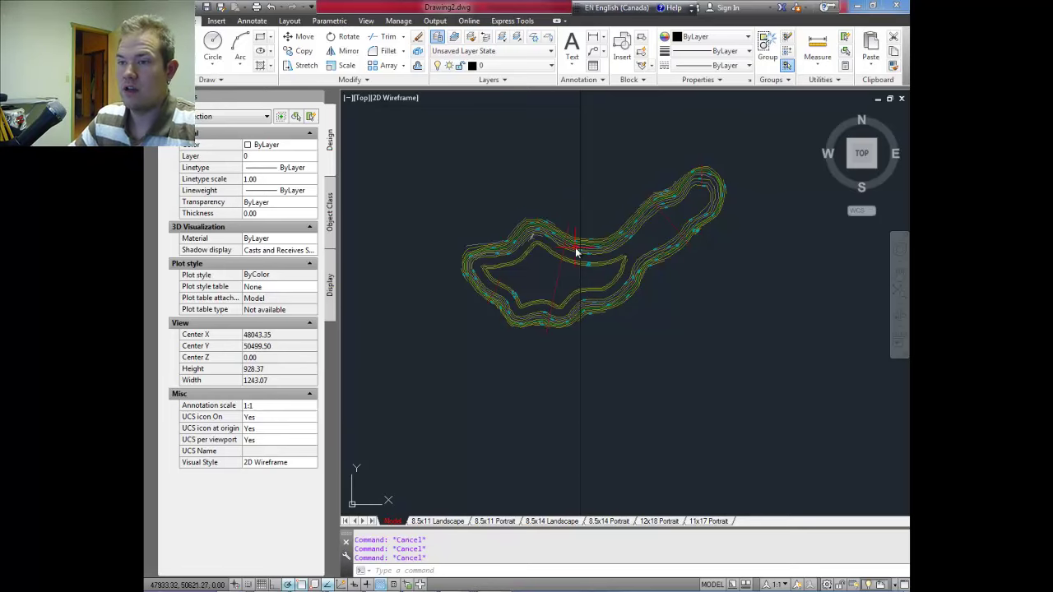
# Step: Switch to the 8.5x14 Landscape layout and select its existing contour viewport
pyautogui.click(550, 521)
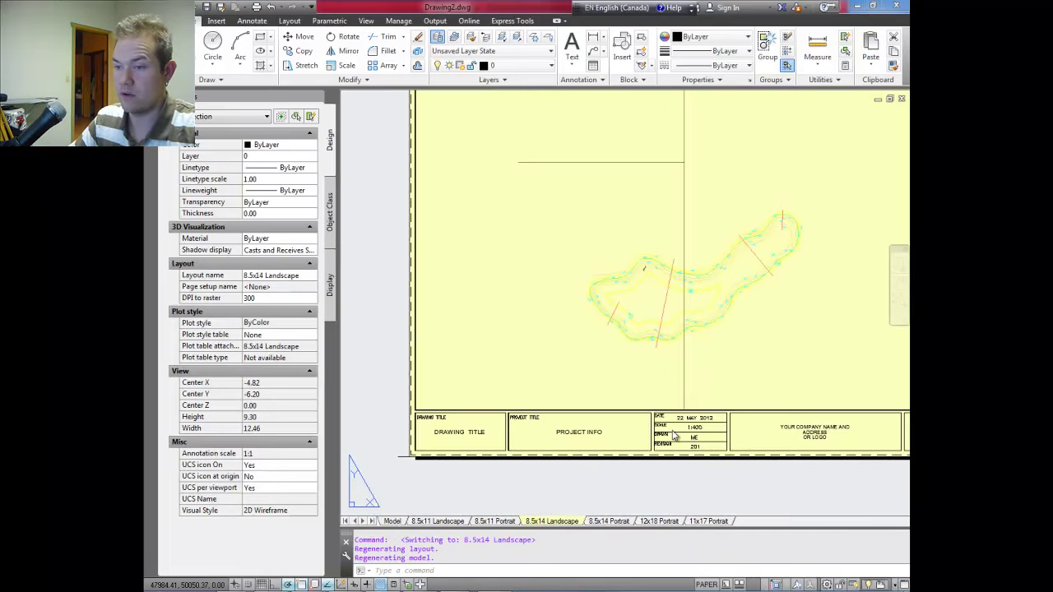
pyautogui.moveTo(699, 353); pyautogui.dragTo(698, 390, button='middle')
pyautogui.scroll(-3, 619, 353)
pyautogui.scroll(3, 637, 353)
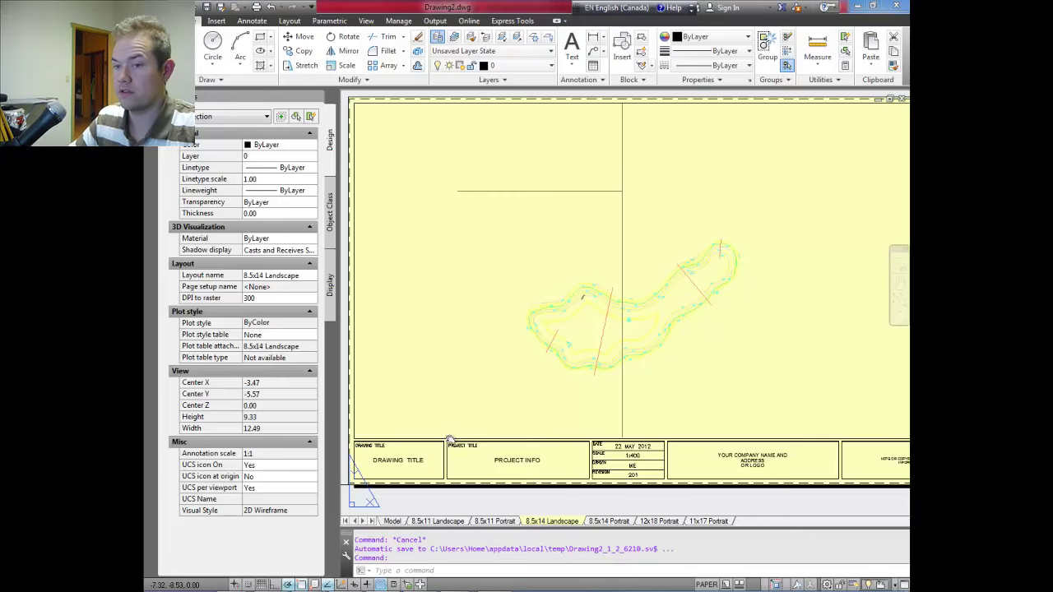
pyautogui.click(449, 438)
pyautogui.scroll(-2, 458, 313)
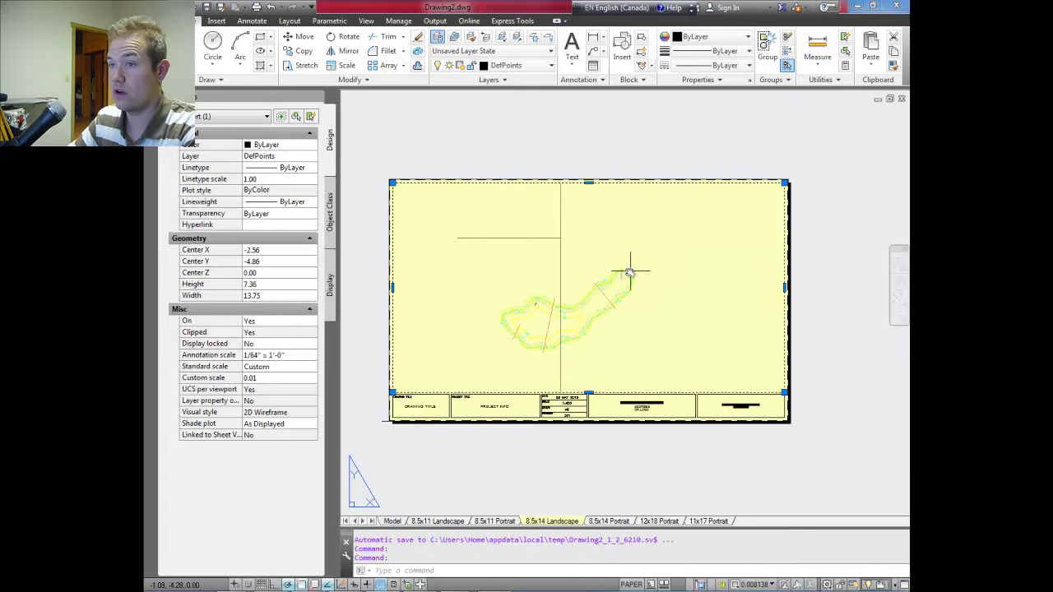
# Step: Delete the old viewport and draw a single new one from sheet top-left to above the title block
pyautogui.press('Delete')
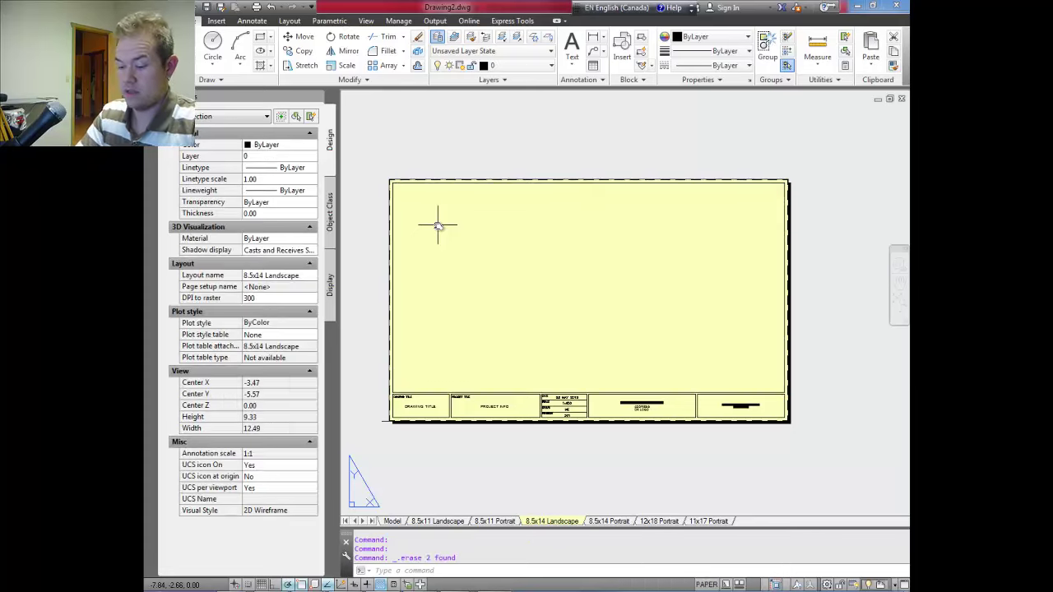
pyautogui.write('viewpor')
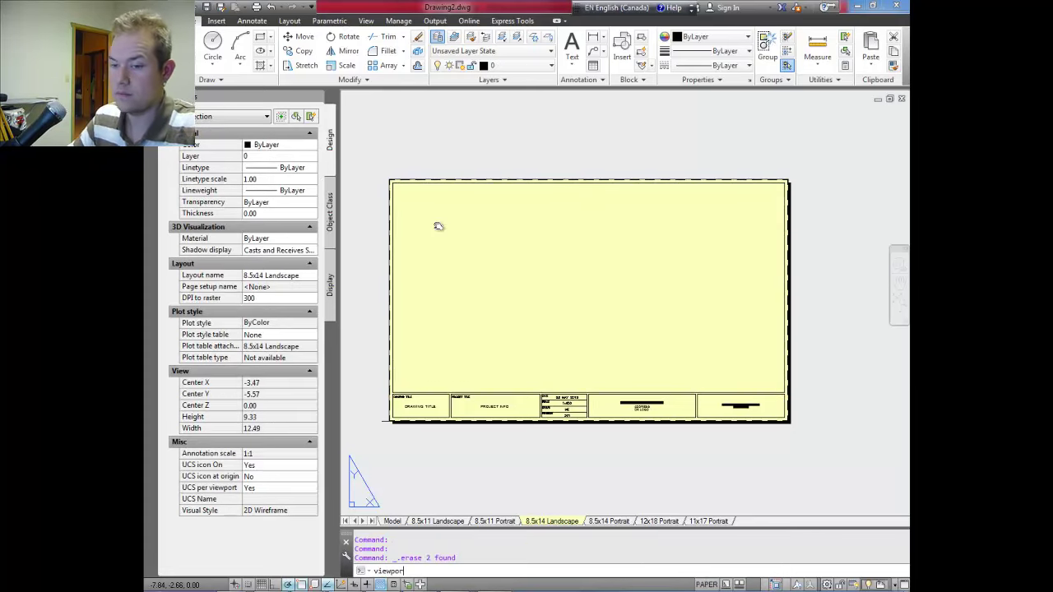
pyautogui.write('t')
pyautogui.press('Return')
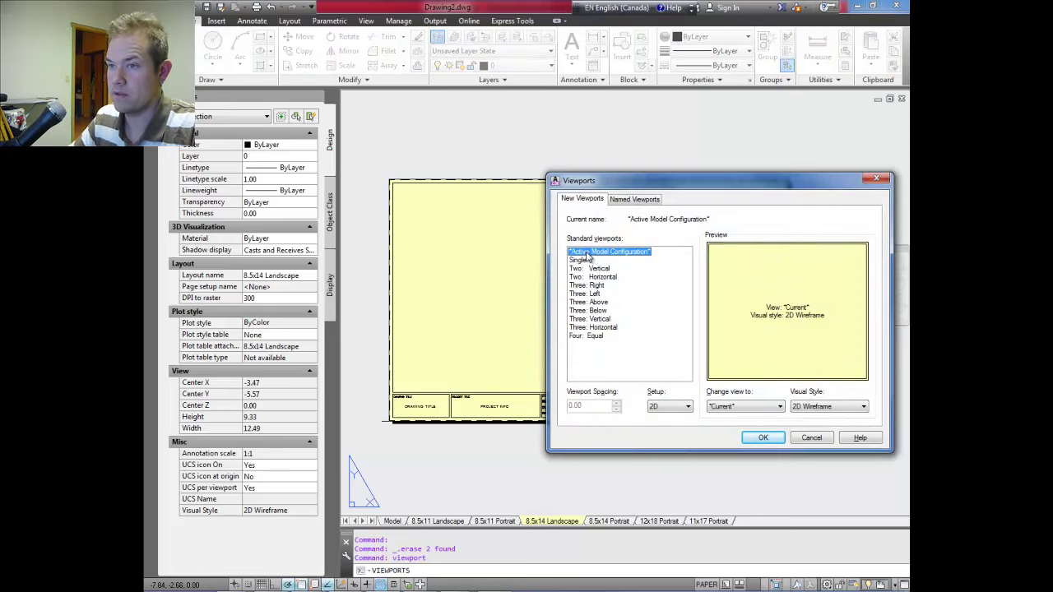
pyautogui.click(769, 439)
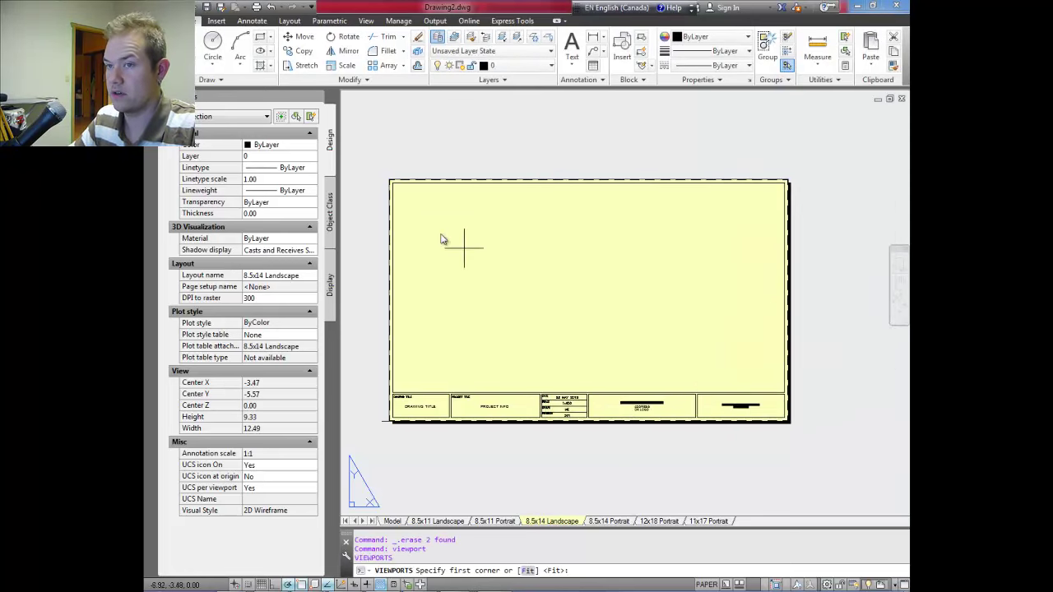
pyautogui.click(393, 183)
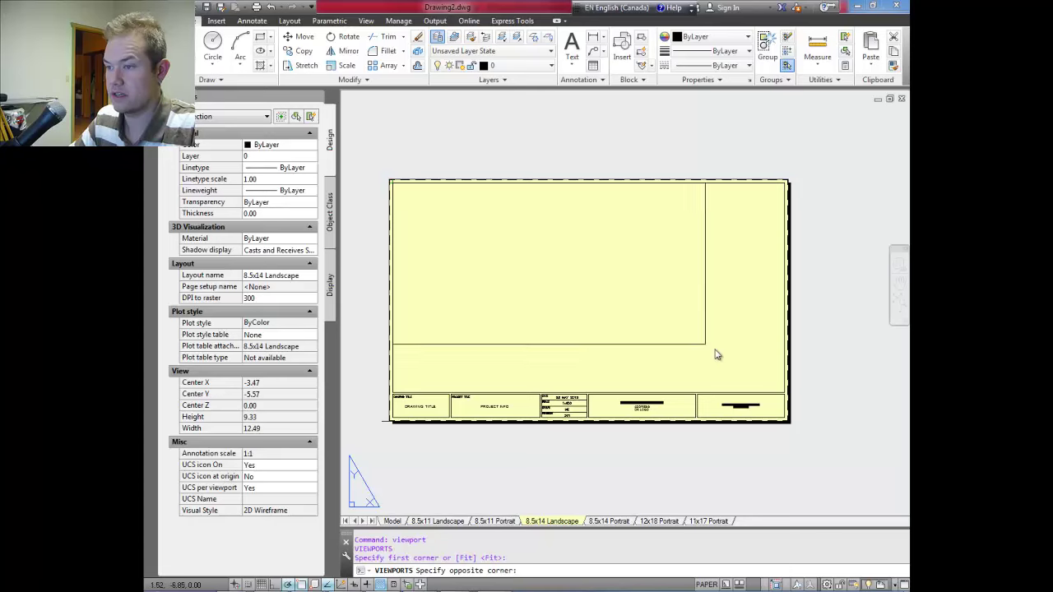
pyautogui.click(785, 393)
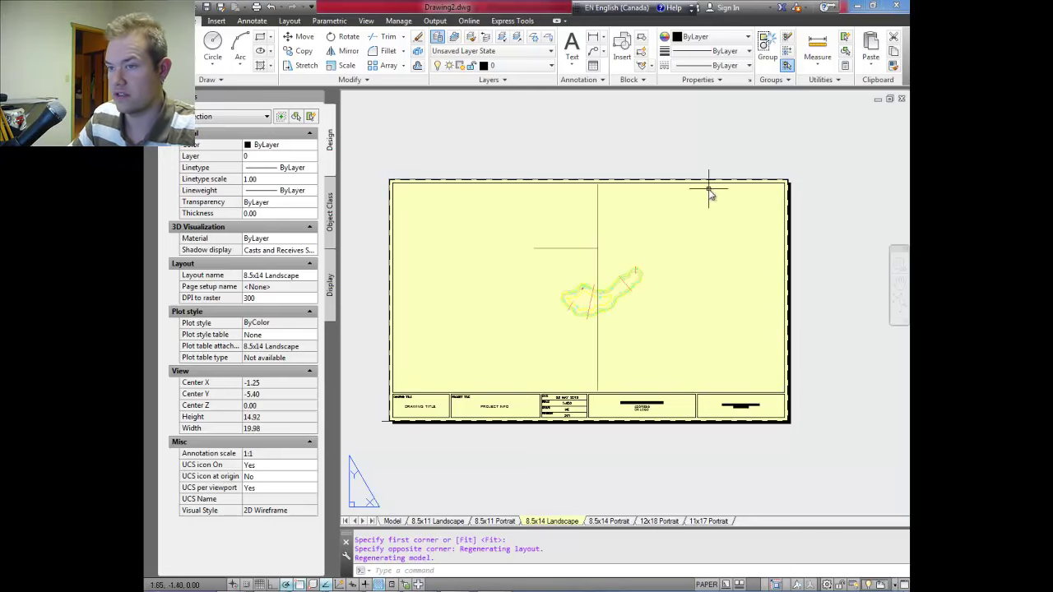
pyautogui.press('Escape')
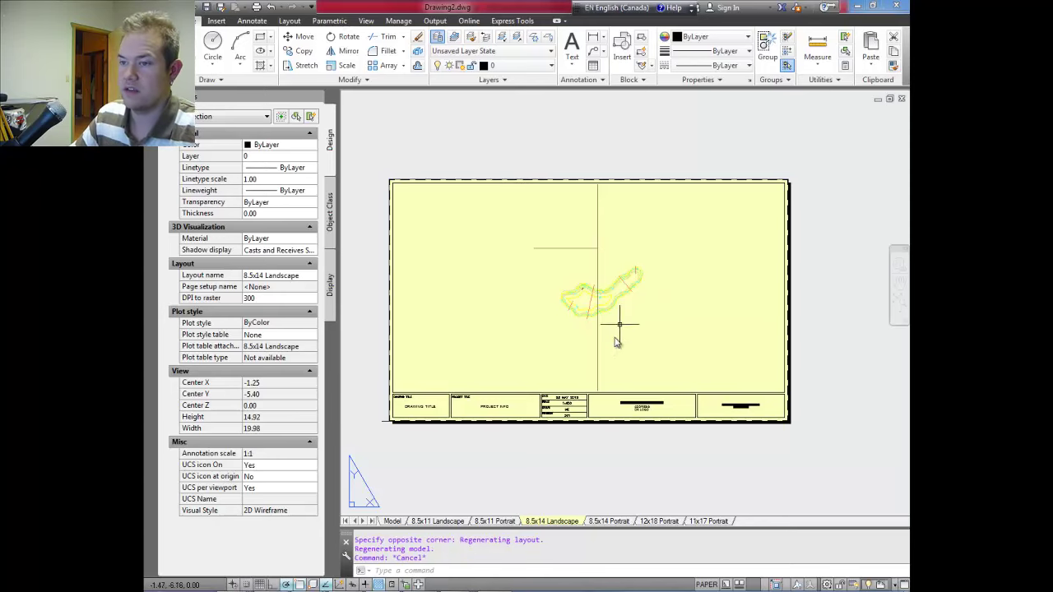
pyautogui.doubleClick(616, 360)
pyautogui.press('Escape')
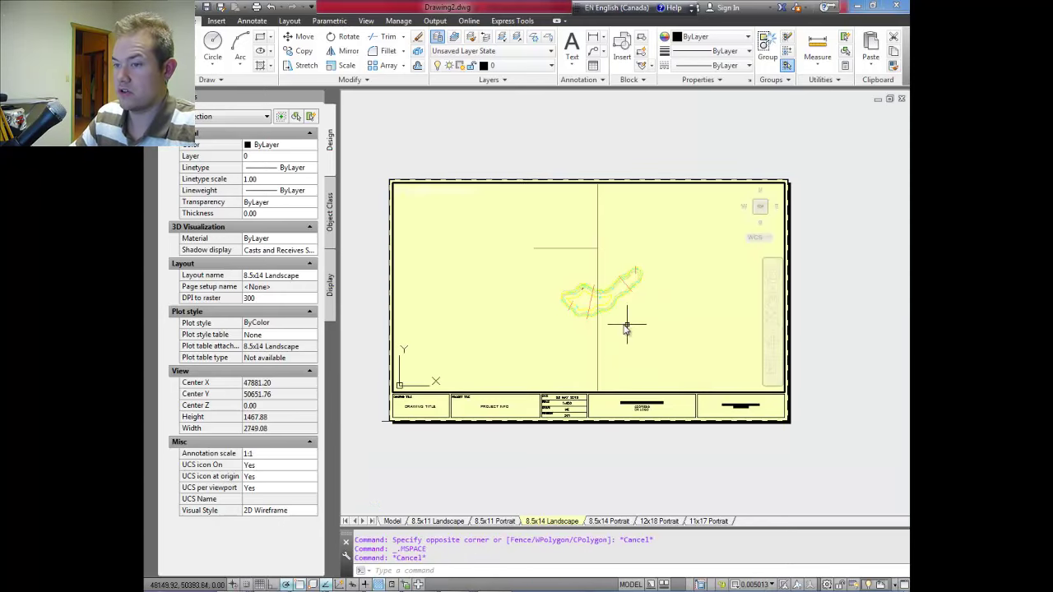
pyautogui.doubleClick(706, 467)
pyautogui.moveTo(656, 376); pyautogui.dragTo(675, 371, button='middle')
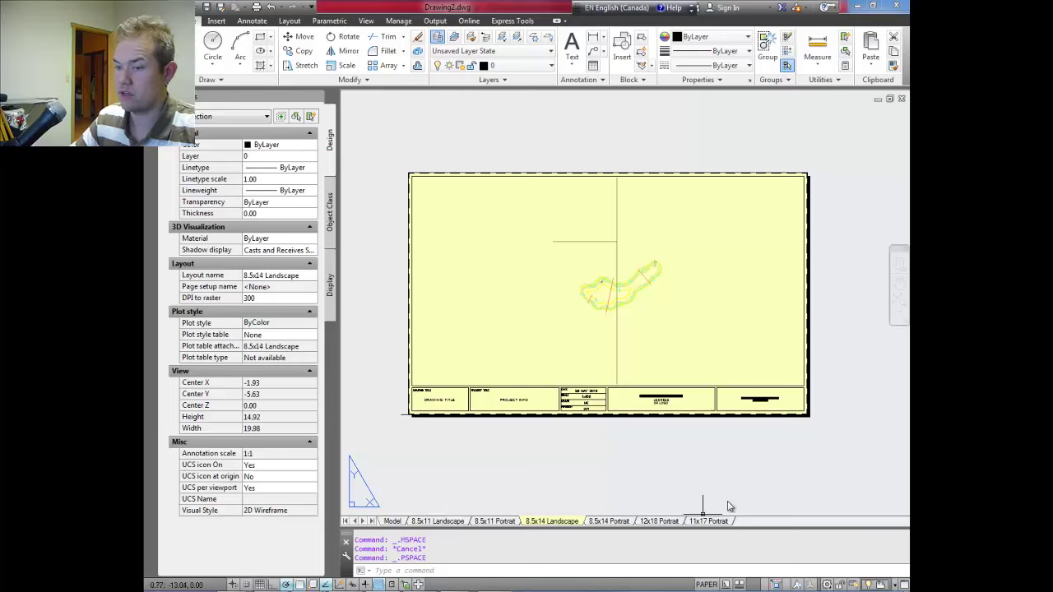
pyautogui.press('Escape')
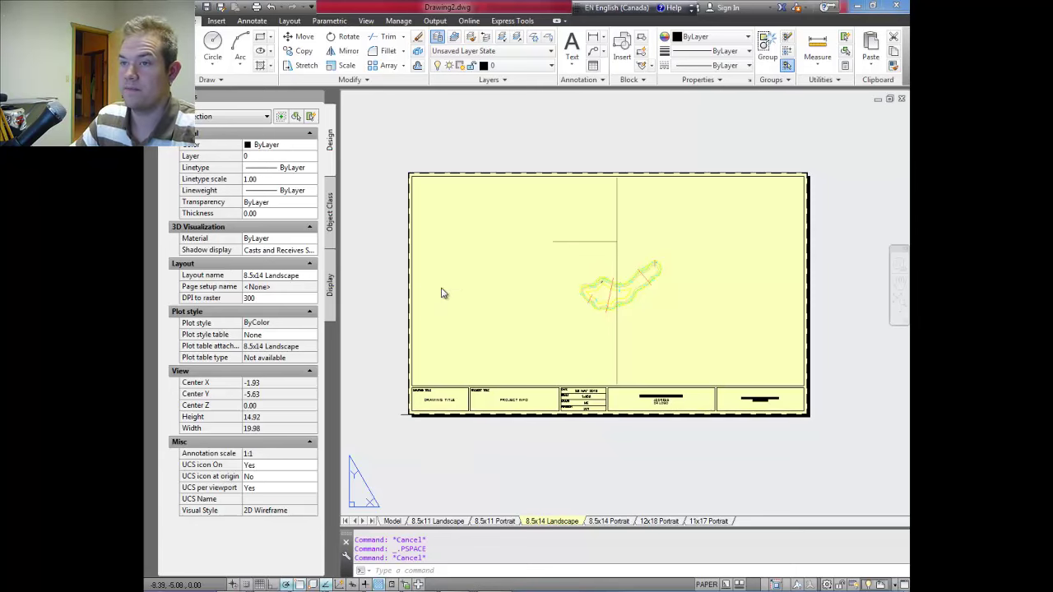
pyautogui.scroll(3, 485, 237)
pyautogui.scroll(-3, 529, 287)
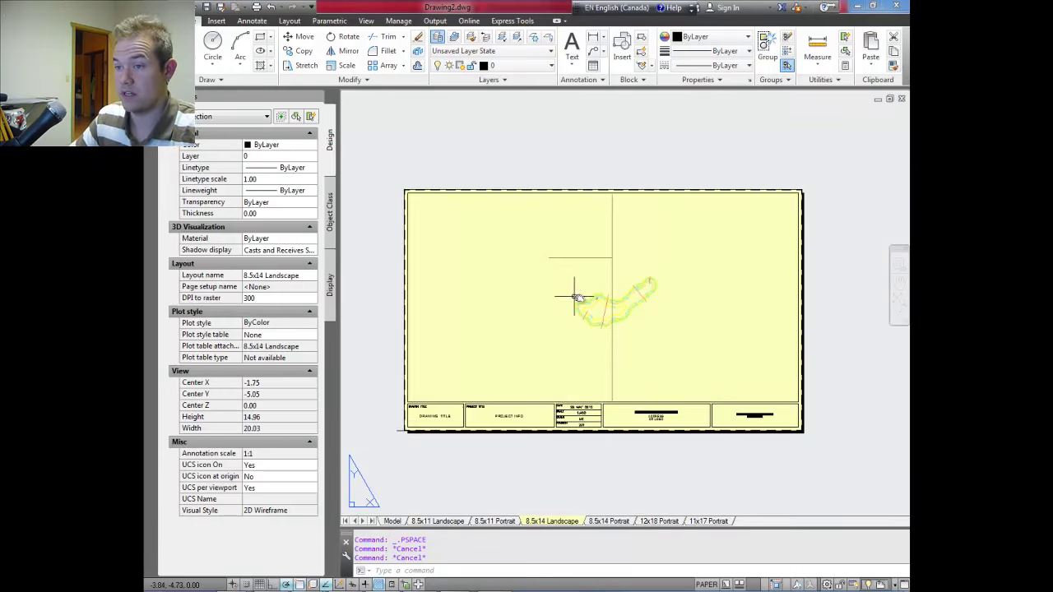
pyautogui.moveTo(565, 293); pyautogui.dragTo(557, 277, button='middle')
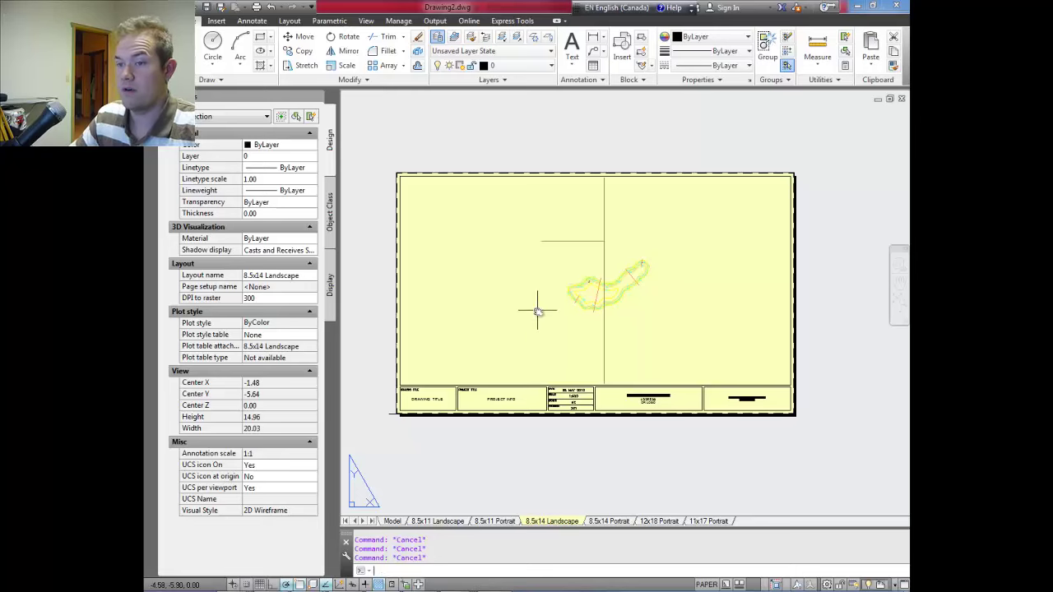
pyautogui.scroll(3, 518, 314)
pyautogui.moveTo(555, 327); pyautogui.dragTo(617, 339, button='middle')
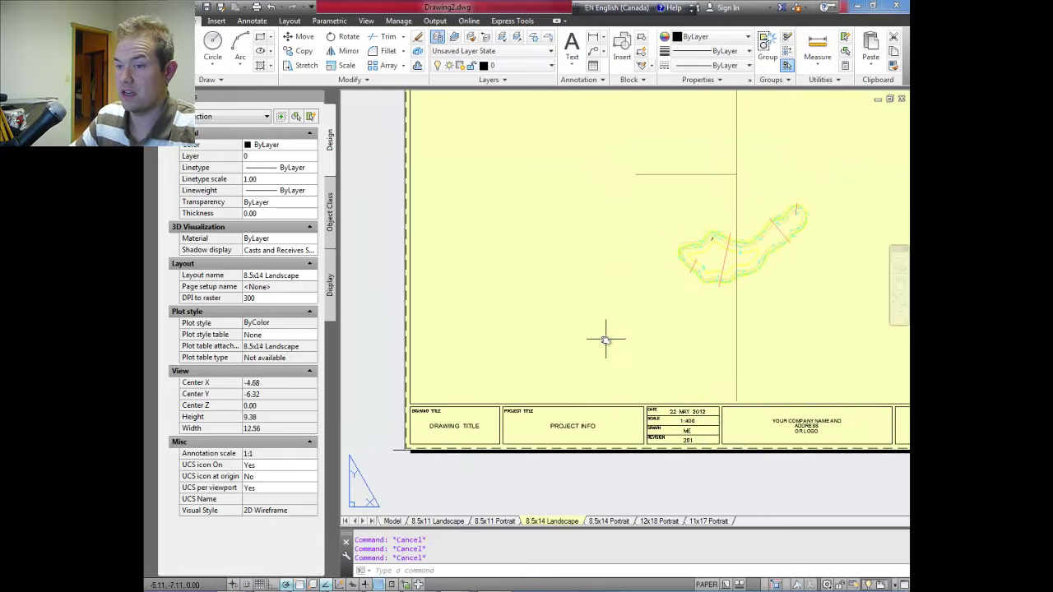
pyautogui.moveTo(534, 331); pyautogui.dragTo(526, 334, button='middle')
pyautogui.doubleClick(524, 337)
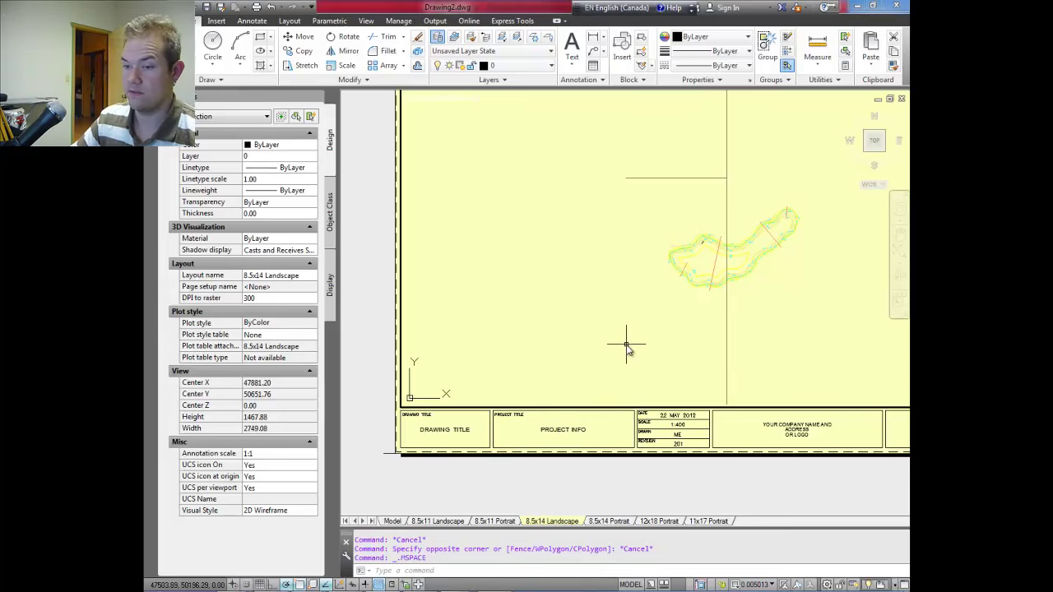
pyautogui.doubleClick(572, 439)
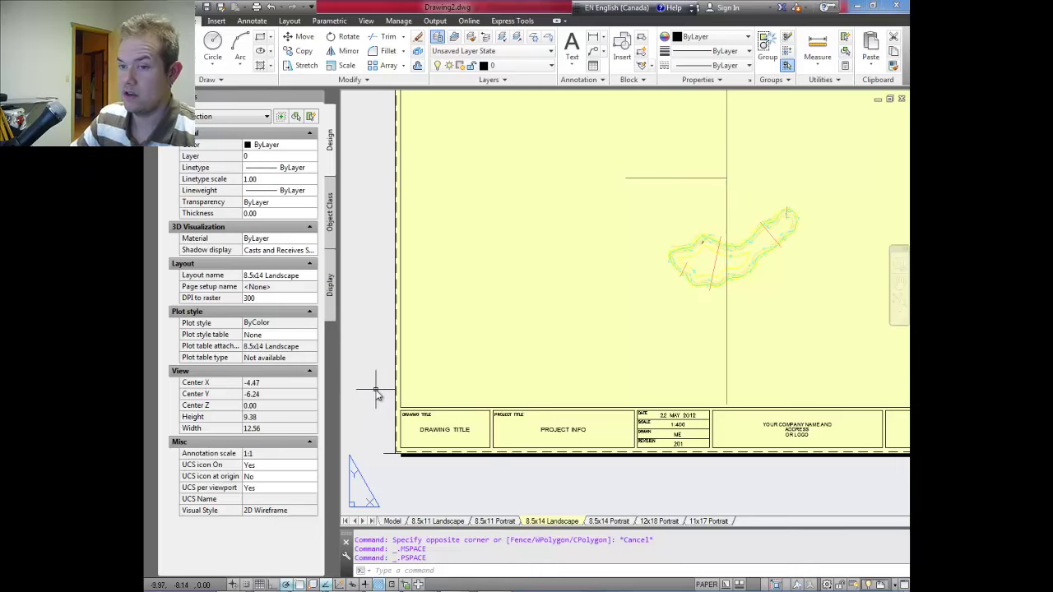
pyautogui.scroll(-2, 376, 393)
# Step: Measure the sheet height with DIST from lower-left to upper-left corner, reading 8.50
pyautogui.press('Escape')
pyautogui.press('Escape')
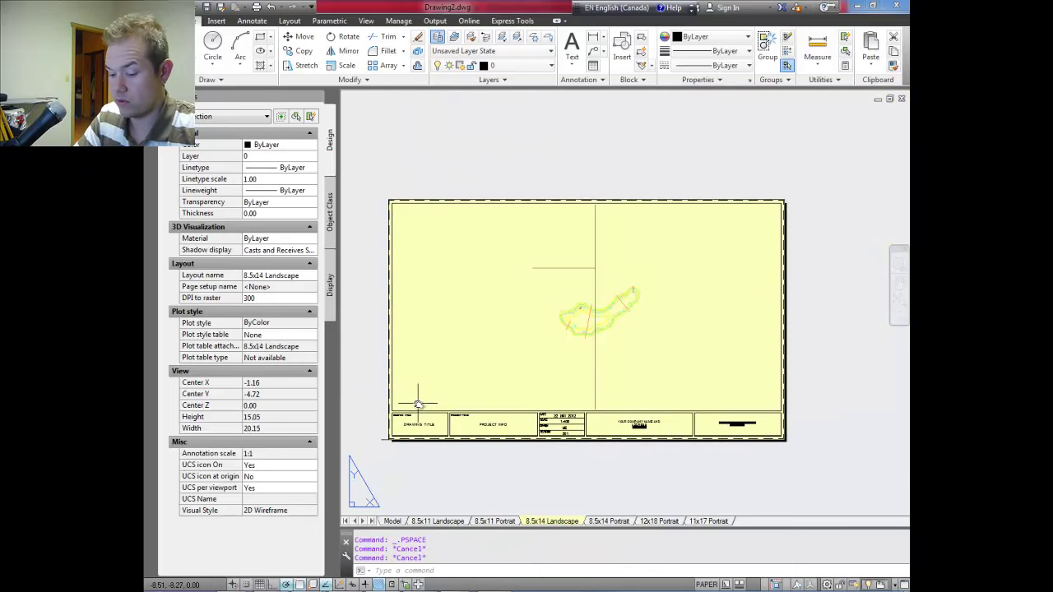
pyautogui.write('dist')
pyautogui.press('Return')
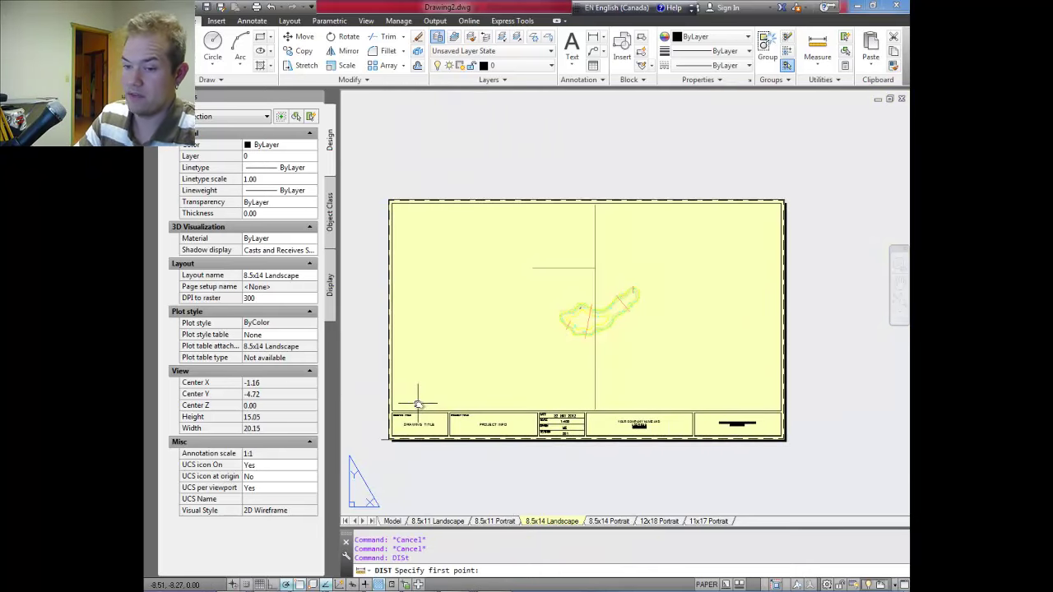
pyautogui.scroll(2, 423, 430)
pyautogui.scroll(-1, 444, 432)
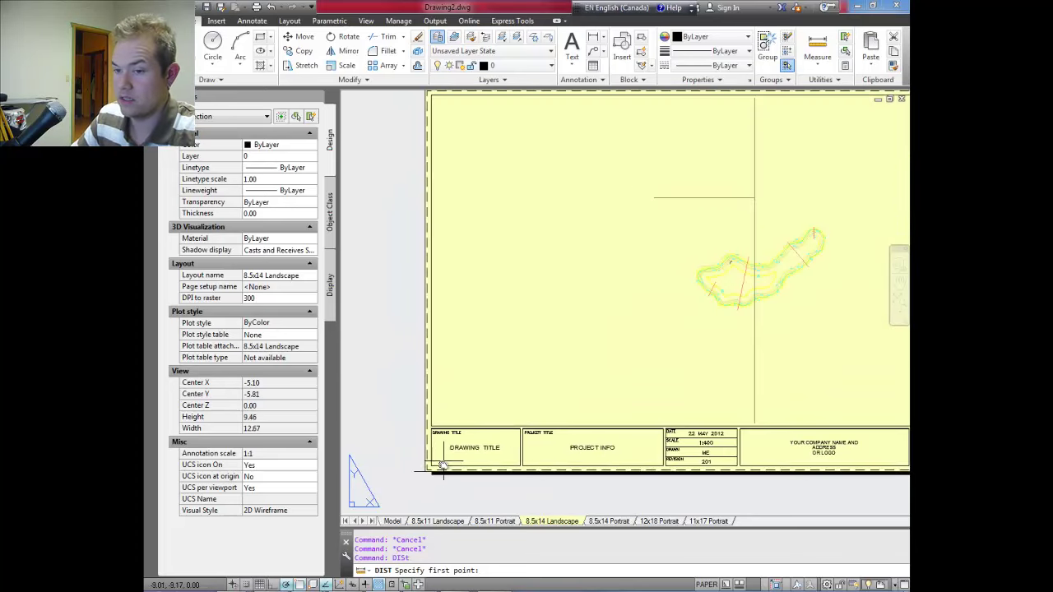
pyautogui.click(426, 471)
pyautogui.scroll(-2, 432, 395)
pyautogui.scroll(2, 444, 257)
pyautogui.click(463, 265)
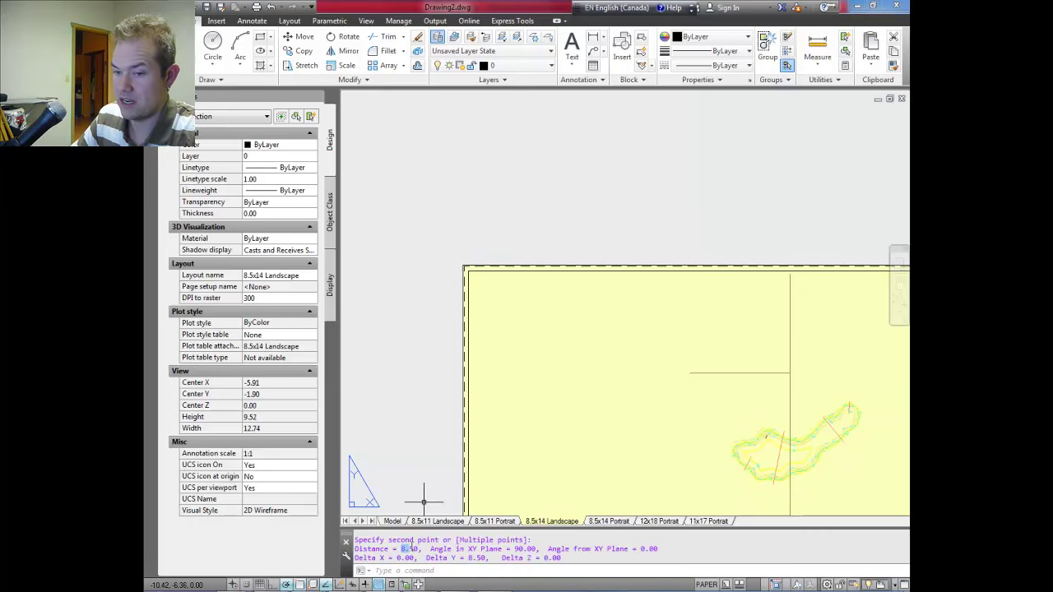
pyautogui.press('Escape')
pyautogui.press('Escape')
# Step: Reposition the sheet view and glance at the 8.5x14 Landscape layout options without changing anything
pyautogui.moveTo(583, 453); pyautogui.dragTo(536, 321, button='middle')
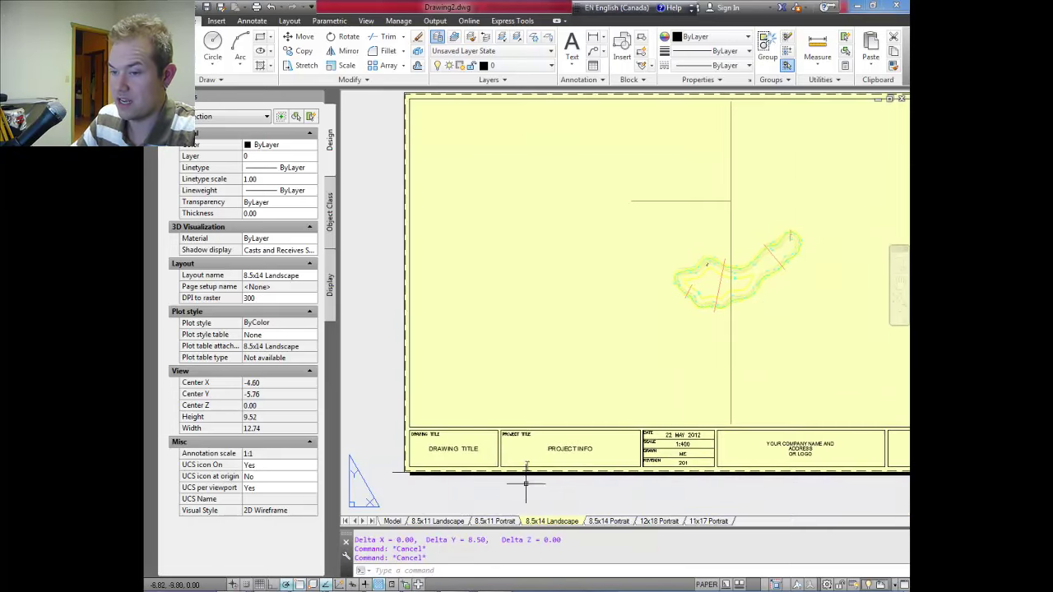
pyautogui.scroll(-2, 543, 355)
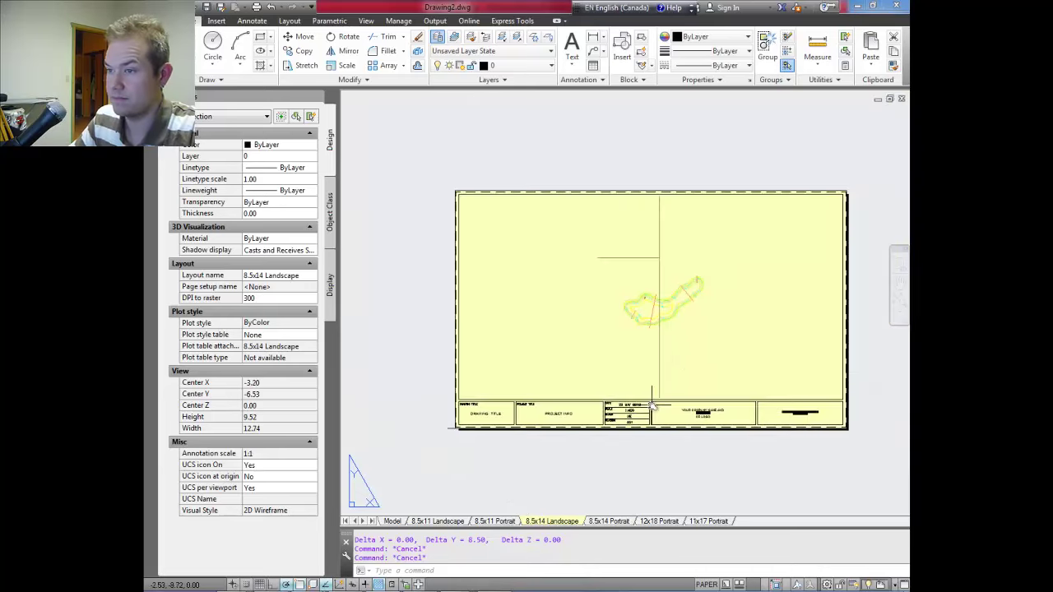
pyautogui.rightClick(551, 522)
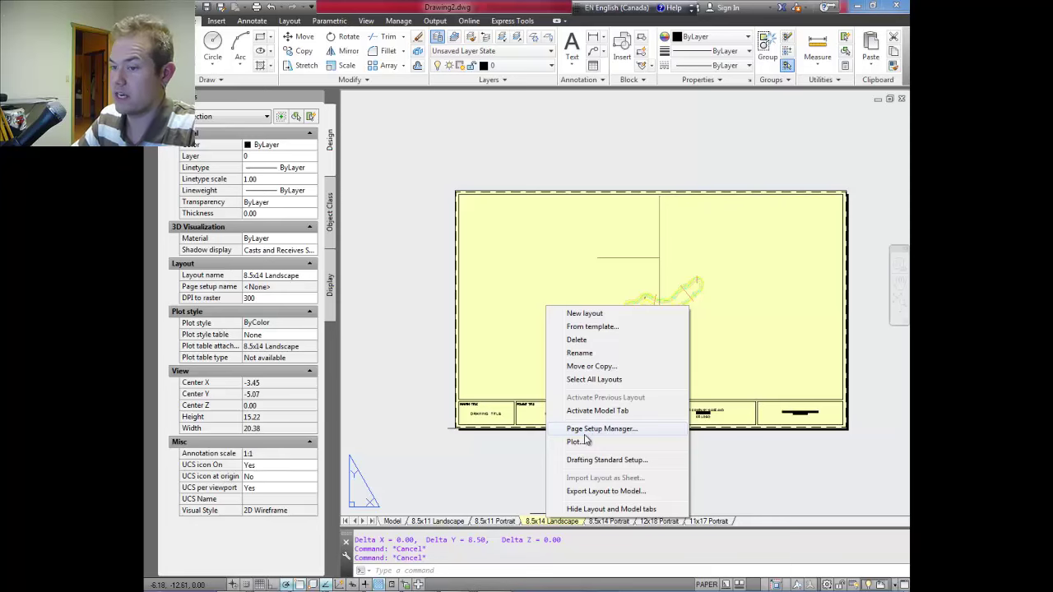
pyautogui.press('Escape')
pyautogui.press('Escape')
pyautogui.moveTo(641, 340); pyautogui.dragTo(573, 364, button='middle')
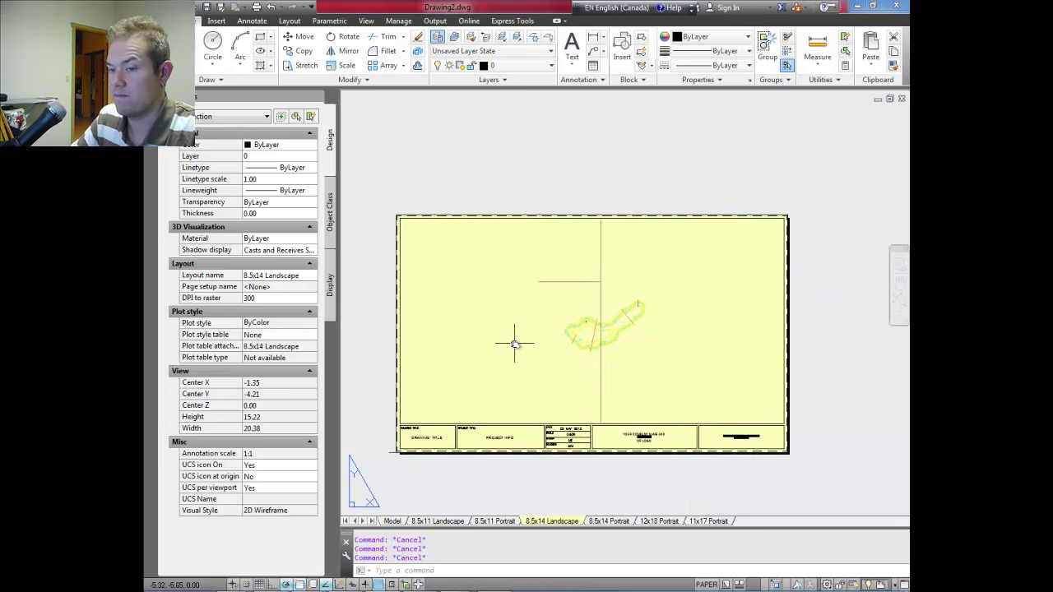
pyautogui.moveTo(515, 344); pyautogui.dragTo(571, 355, button='middle')
pyautogui.scroll(4, 579, 357)
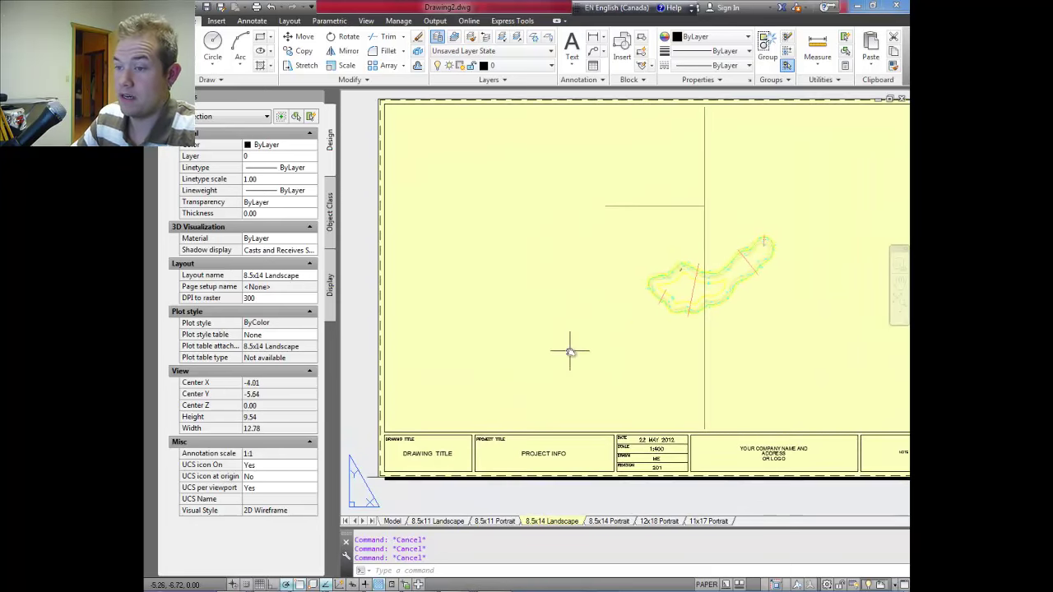
# Step: Inside the viewport, shift the contour plan left and measure the viewport height with DIST as 1408.84
pyautogui.doubleClick(569, 352)
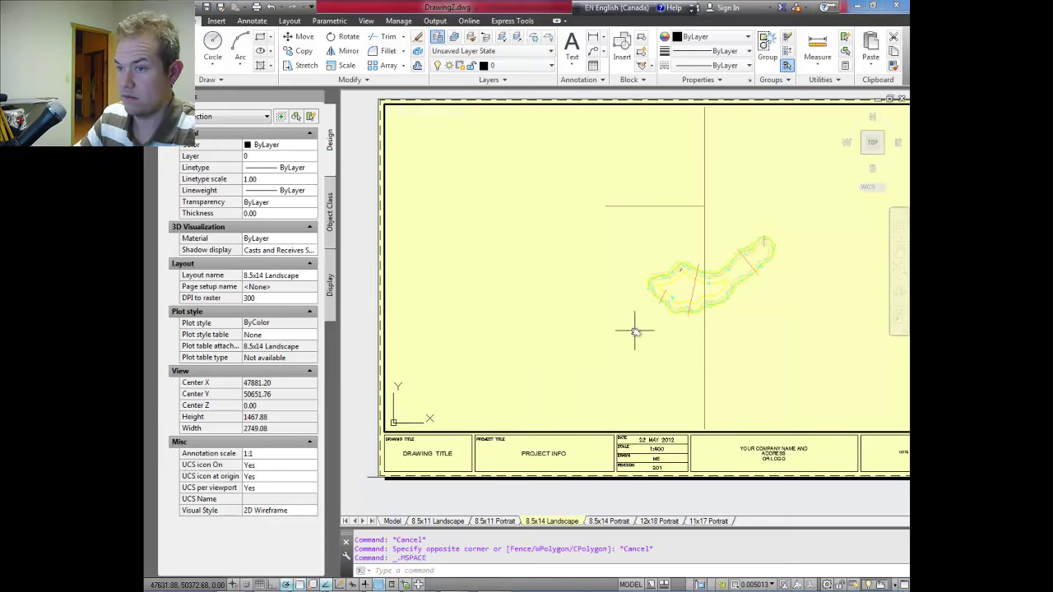
pyautogui.moveTo(658, 312)
pyautogui.mouseDown(button='middle')
pyautogui.moveTo(635, 327)
pyautogui.moveTo(713, 332)
pyautogui.moveTo(638, 332)
pyautogui.mouseUp(button='middle')
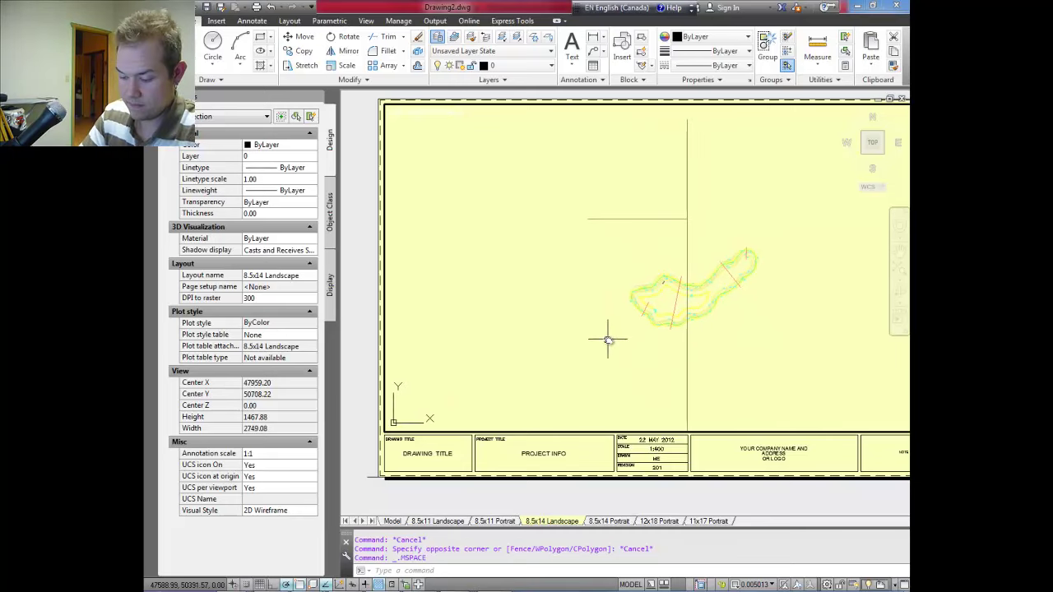
pyautogui.write('dist')
pyautogui.press('Return')
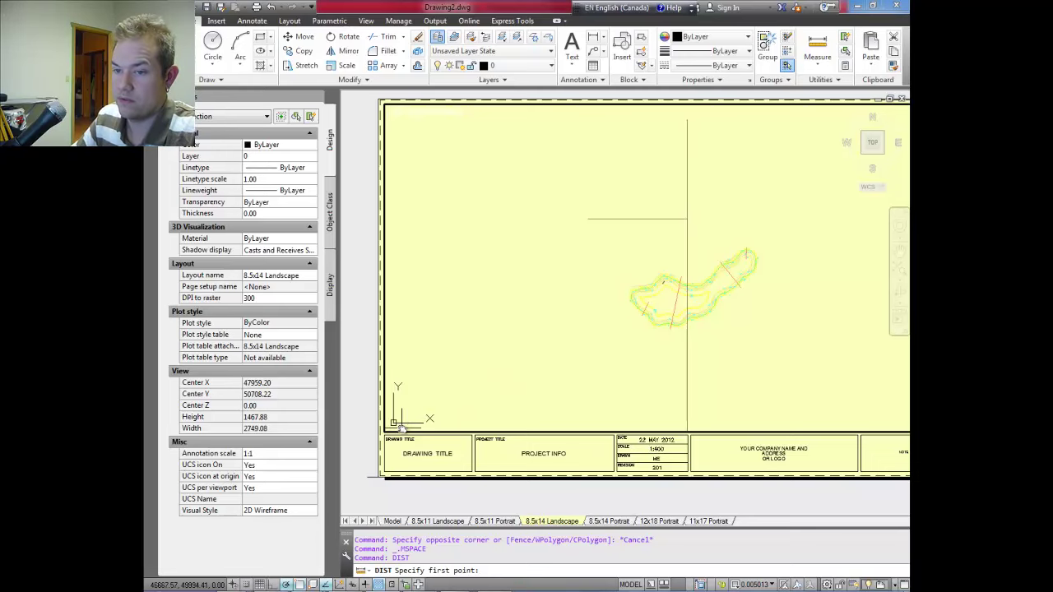
pyautogui.click(401, 411)
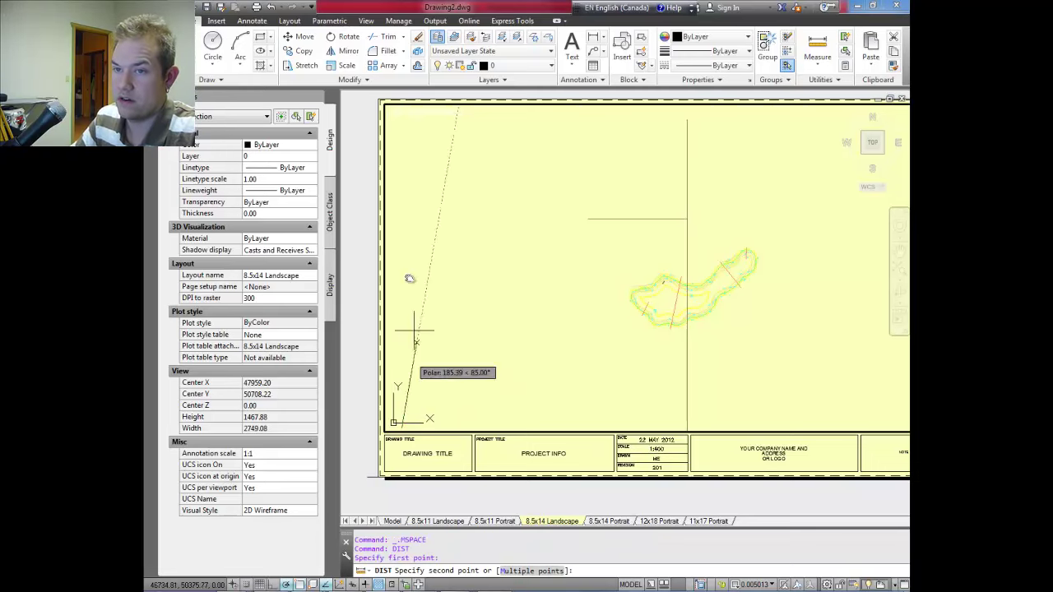
pyautogui.click(403, 113)
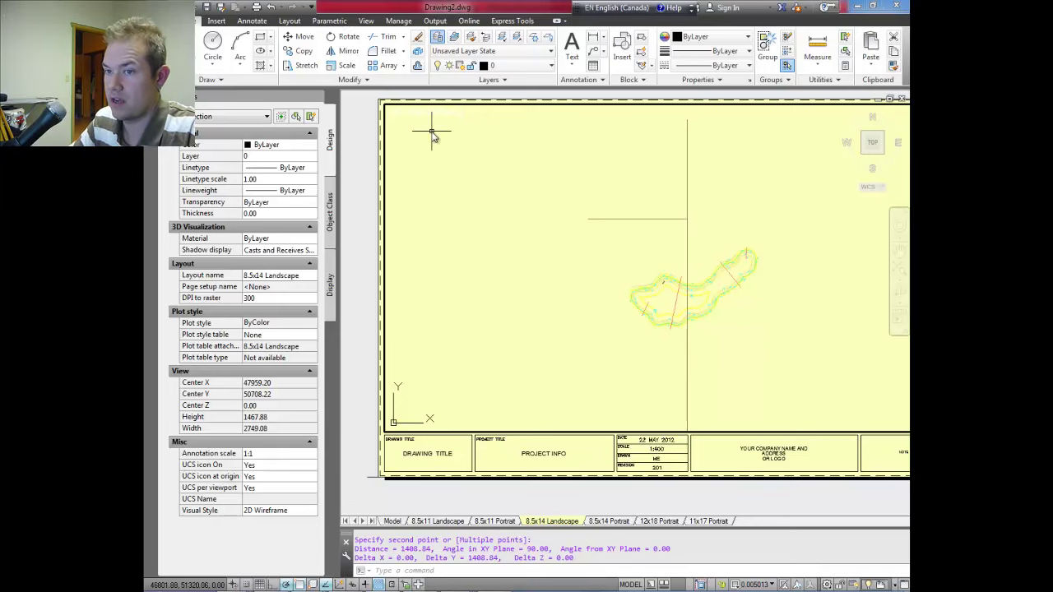
pyautogui.press('Escape')
pyautogui.press('Escape')
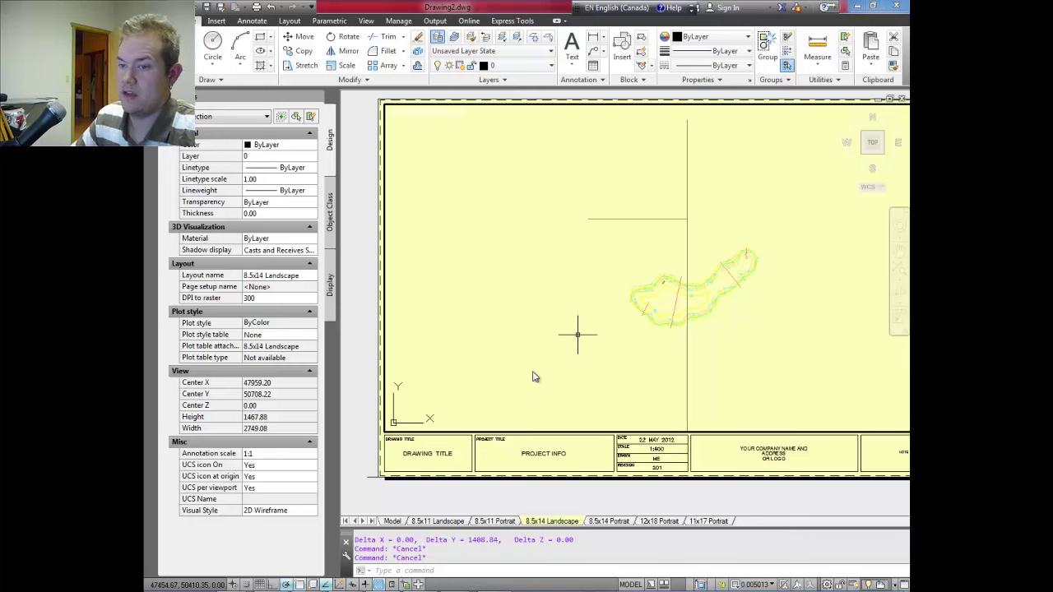
pyautogui.doubleClick(473, 494)
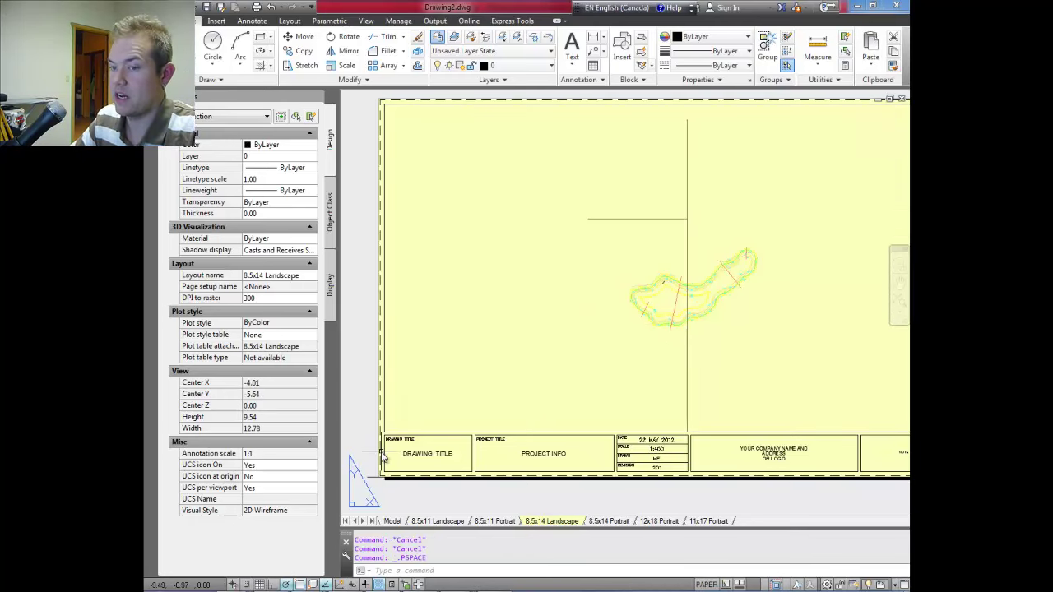
# Step: Select the viewport and open its Standard scale list in Properties, previewing 1/4" = 1'-0"
pyautogui.moveTo(670, 364); pyautogui.dragTo(651, 344, button='middle')
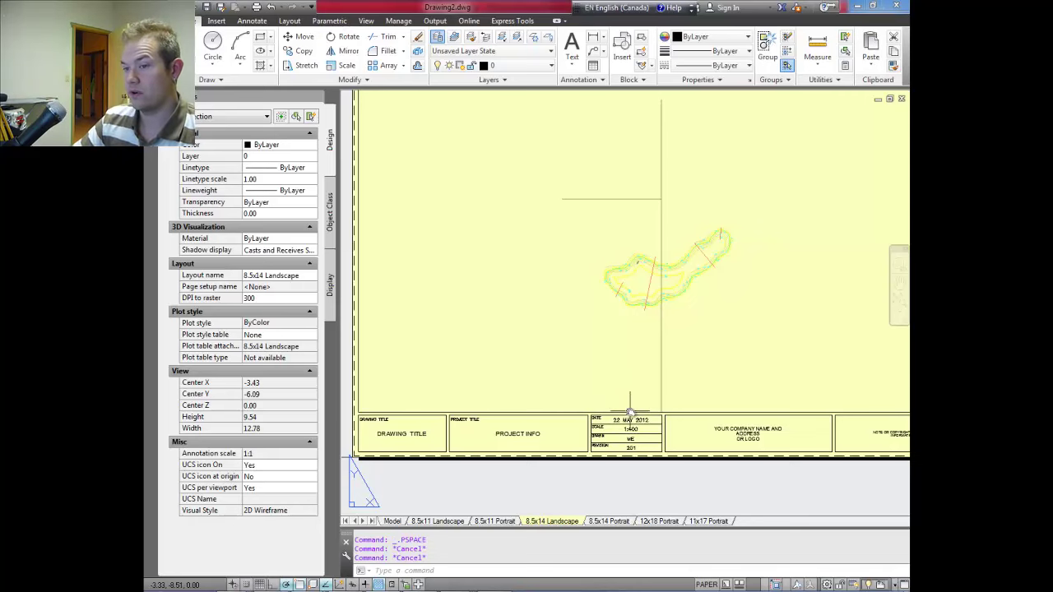
pyautogui.click(628, 409)
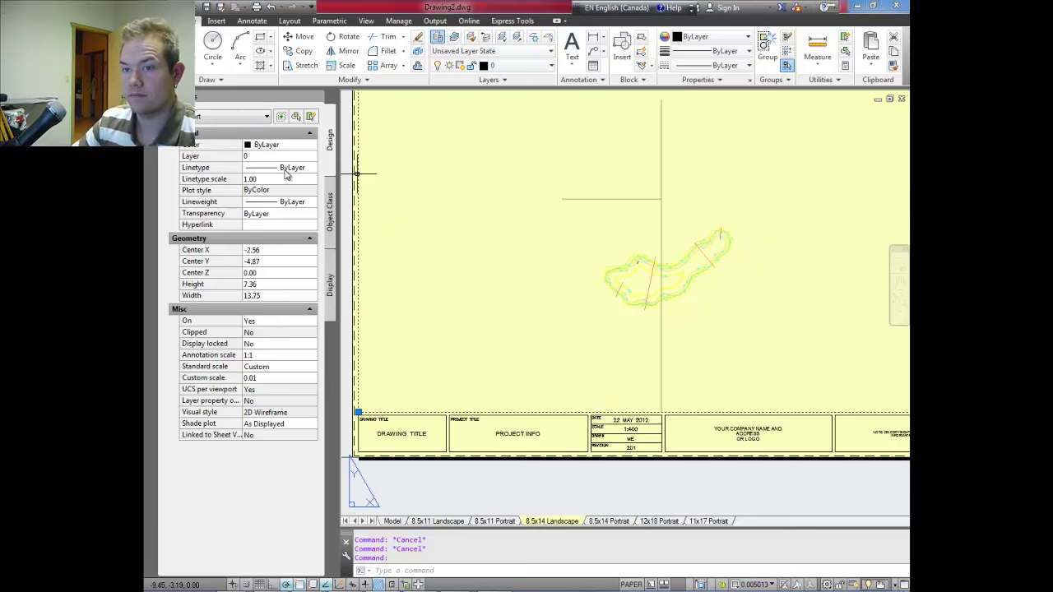
pyautogui.rightClick(486, 367)
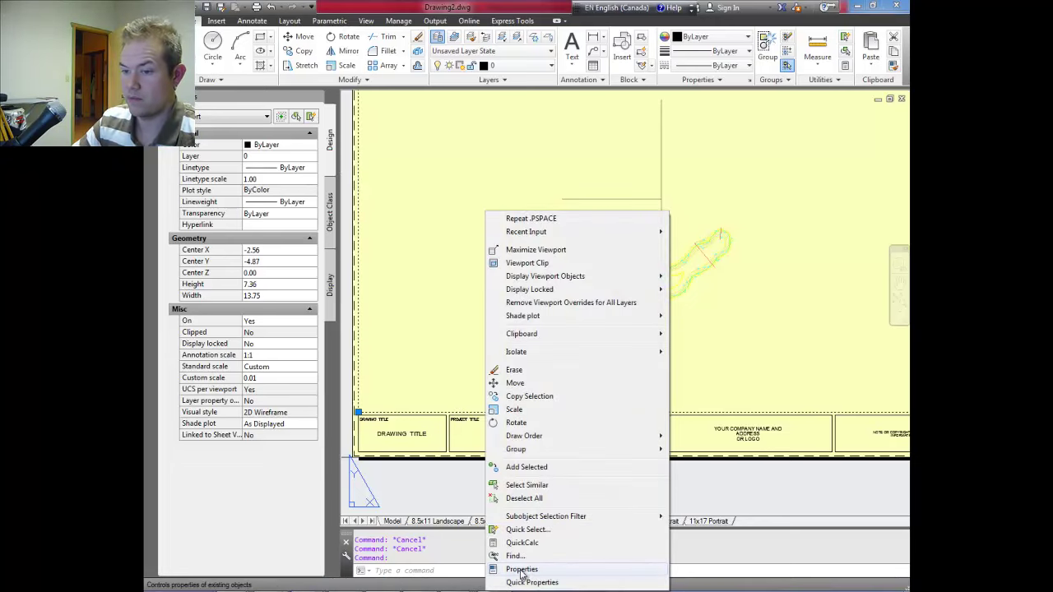
pyautogui.press('Escape')
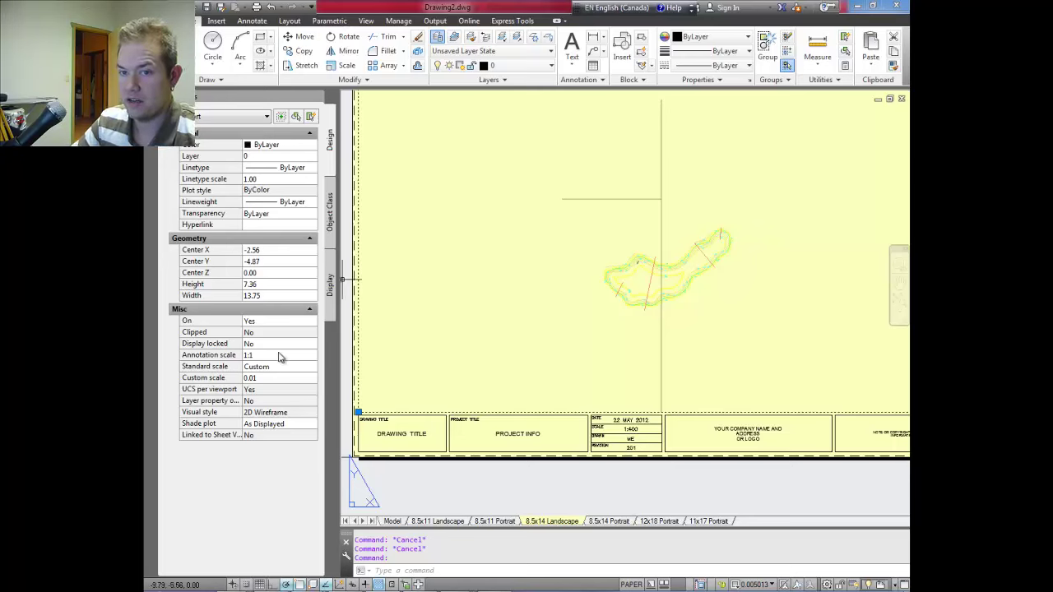
pyautogui.click(255, 368)
pyautogui.click(266, 370)
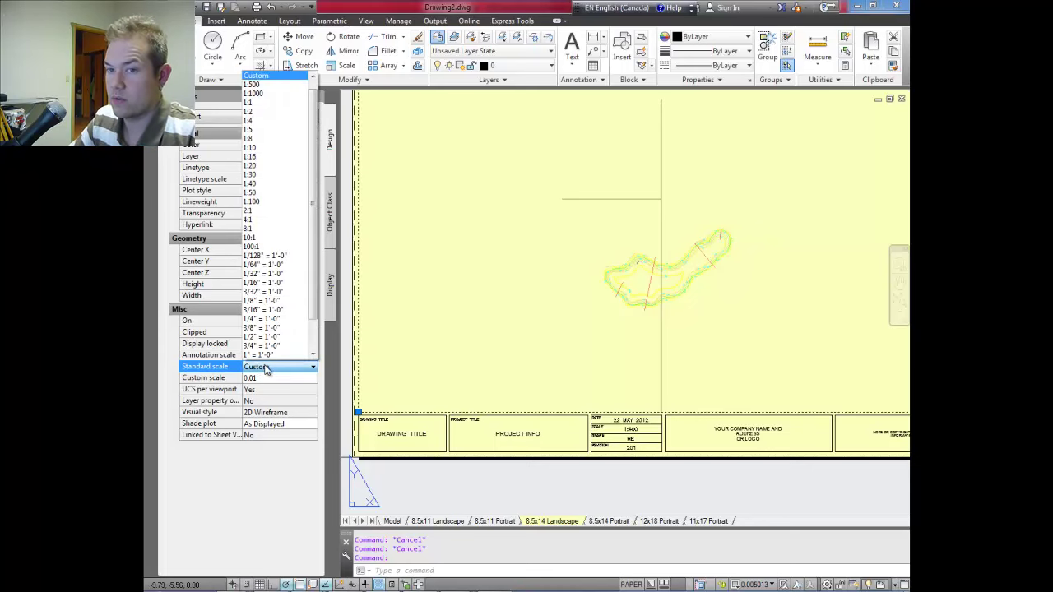
pyautogui.click(271, 378)
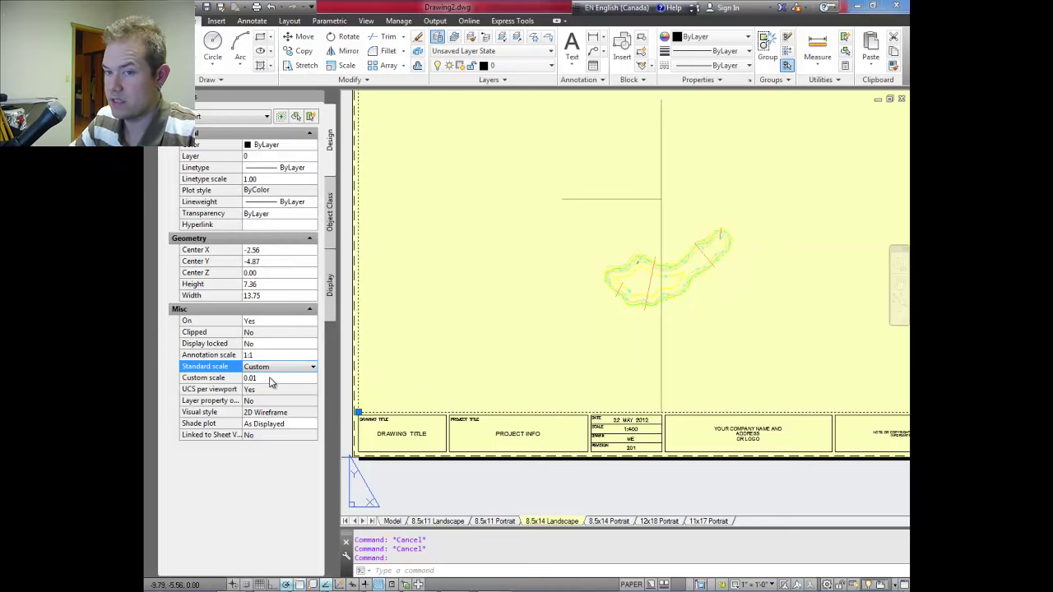
pyautogui.click(277, 373)
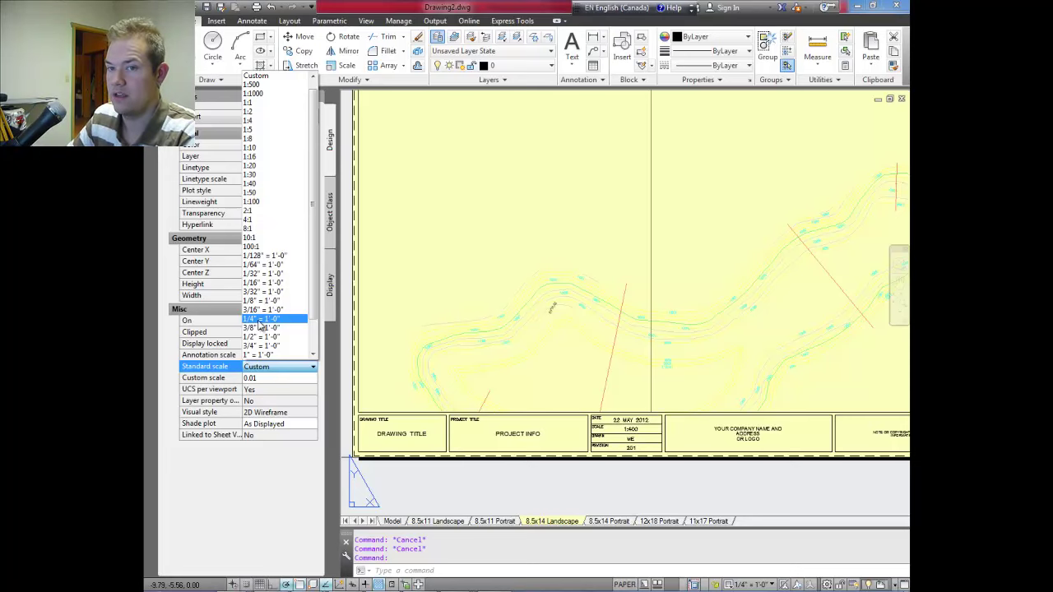
# Step: Set the viewport scale to 1/4" = 1'-0" and recentre the contour plan from inside the viewport
pyautogui.click(260, 321)
pyautogui.scroll(-5, 560, 289)
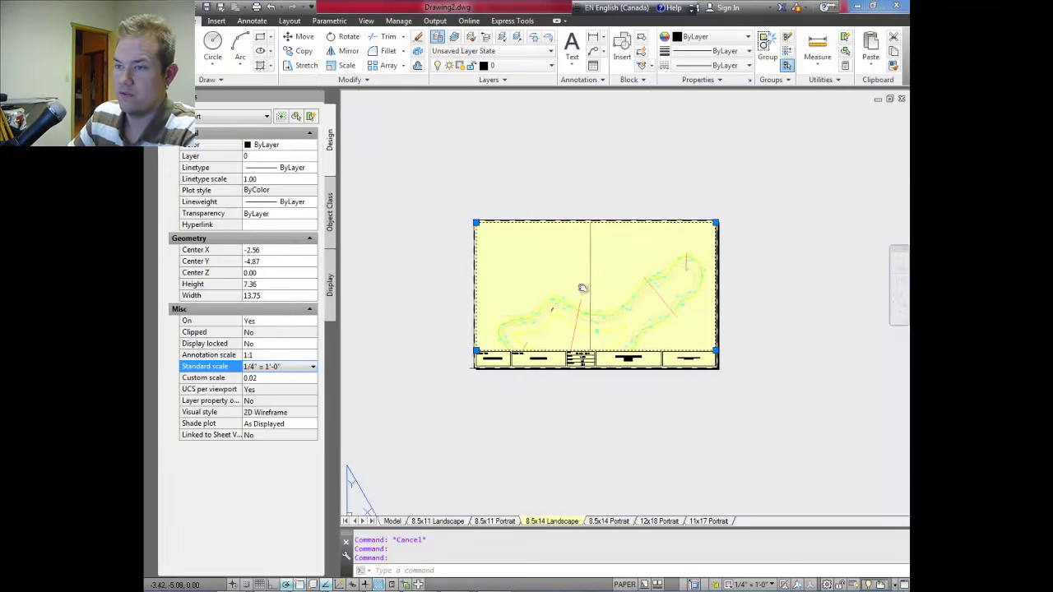
pyautogui.scroll(3, 583, 282)
pyautogui.scroll(-1, 587, 305)
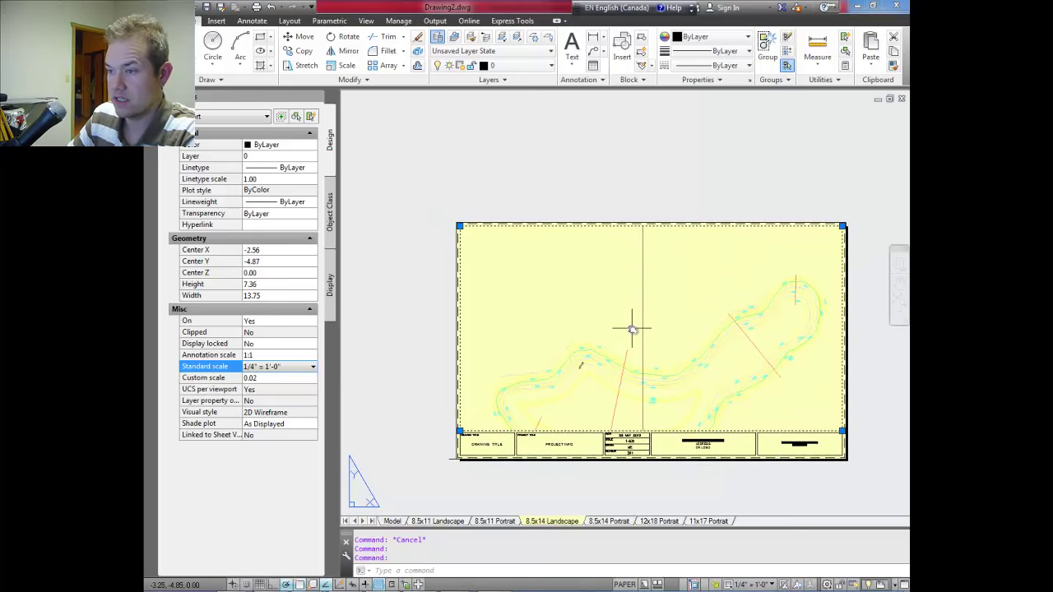
pyautogui.moveTo(632, 330); pyautogui.dragTo(604, 332, button='middle')
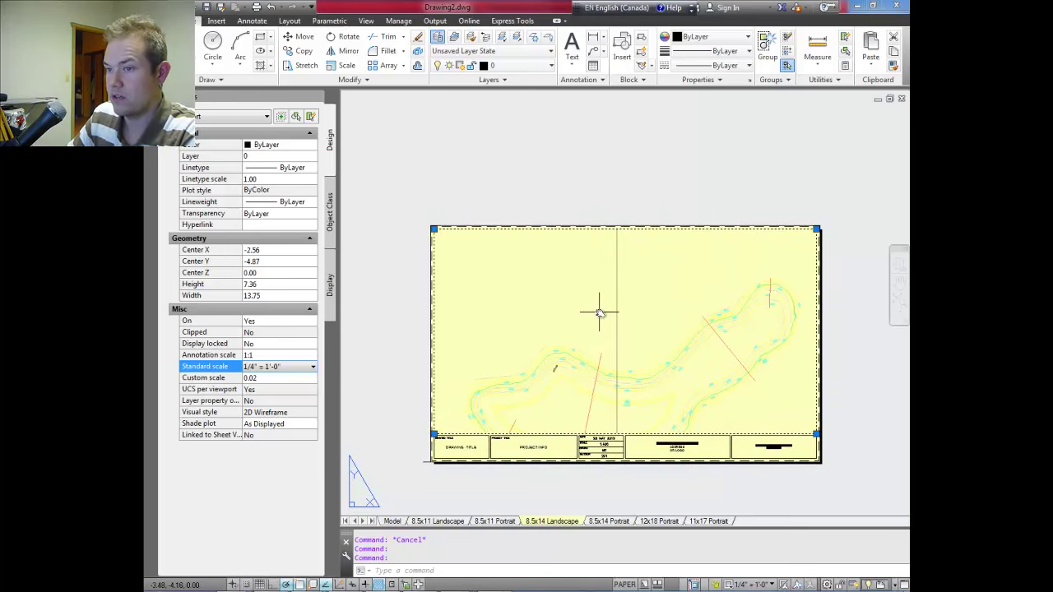
pyautogui.doubleClick(599, 313)
pyautogui.moveTo(592, 315); pyautogui.dragTo(588, 261, button='middle')
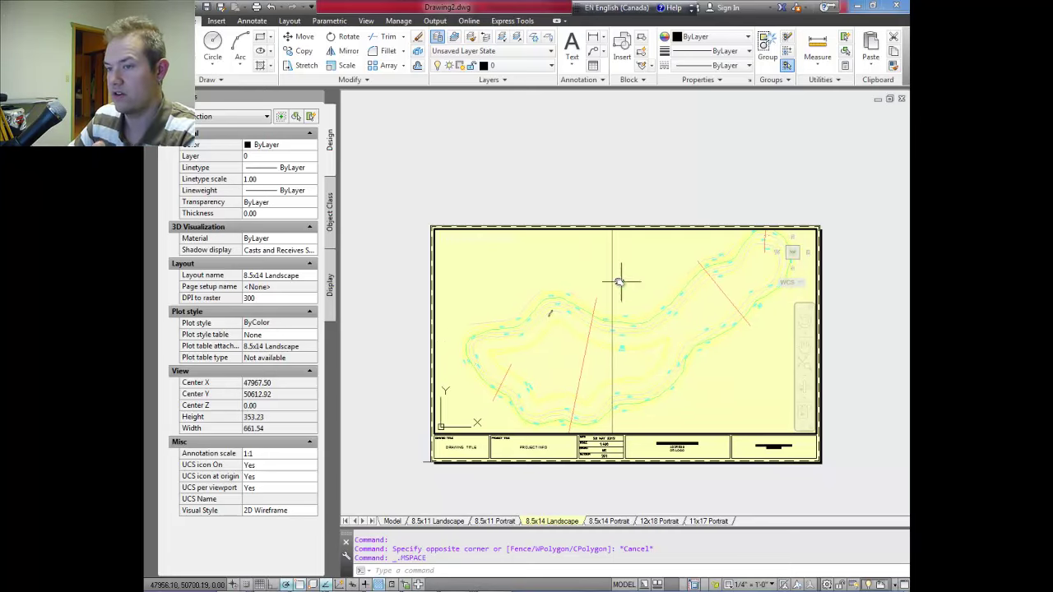
# Step: Return to paper space and select the viewport to confirm its 1/4" = 1'-0" scale
pyautogui.doubleClick(637, 189)
pyautogui.scroll(3, 630, 329)
pyautogui.scroll(-5, 630, 246)
pyautogui.scroll(3, 590, 309)
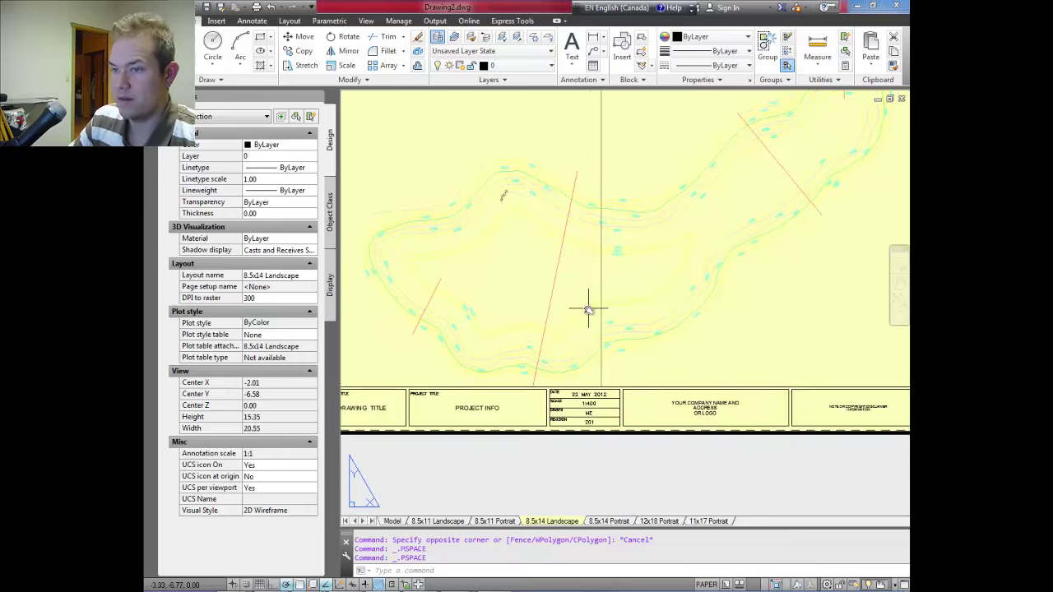
pyautogui.click(553, 385)
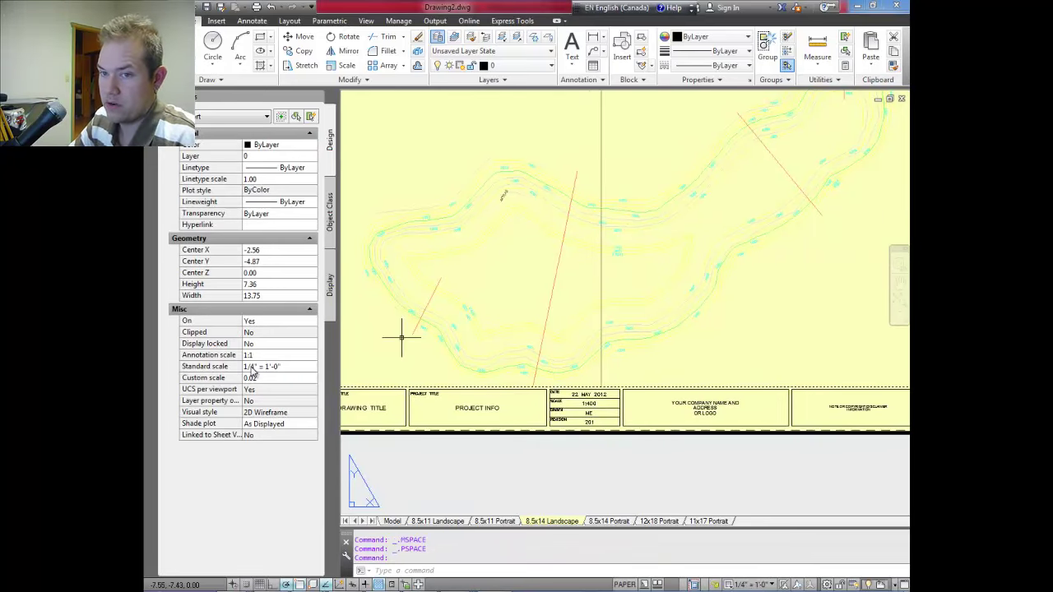
pyautogui.moveTo(399, 359); pyautogui.dragTo(470, 343, button='middle')
pyautogui.press('Escape')
pyautogui.press('Escape')
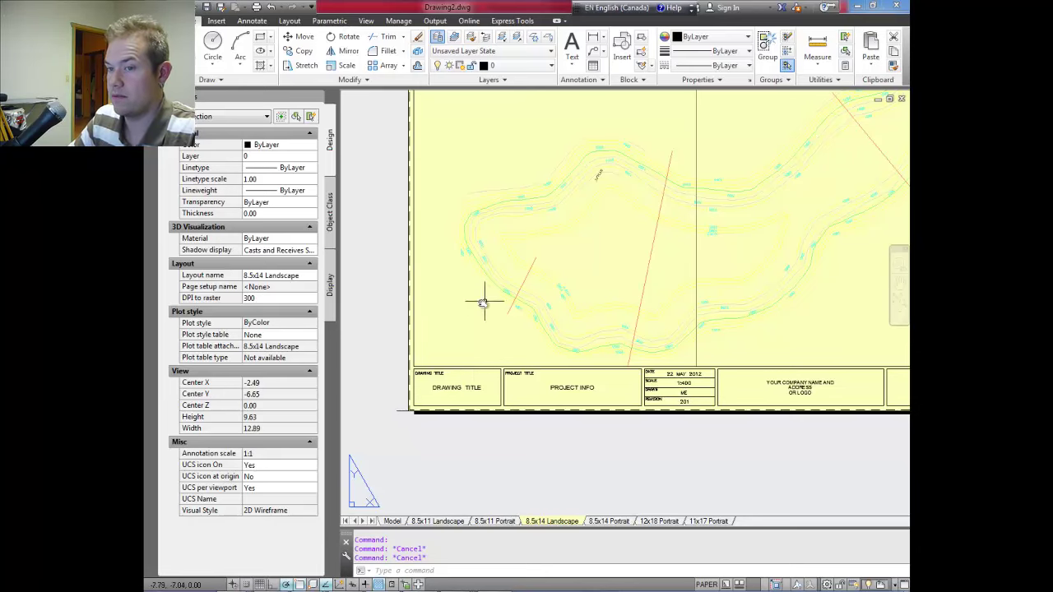
pyautogui.moveTo(557, 305); pyautogui.dragTo(524, 312, button='middle')
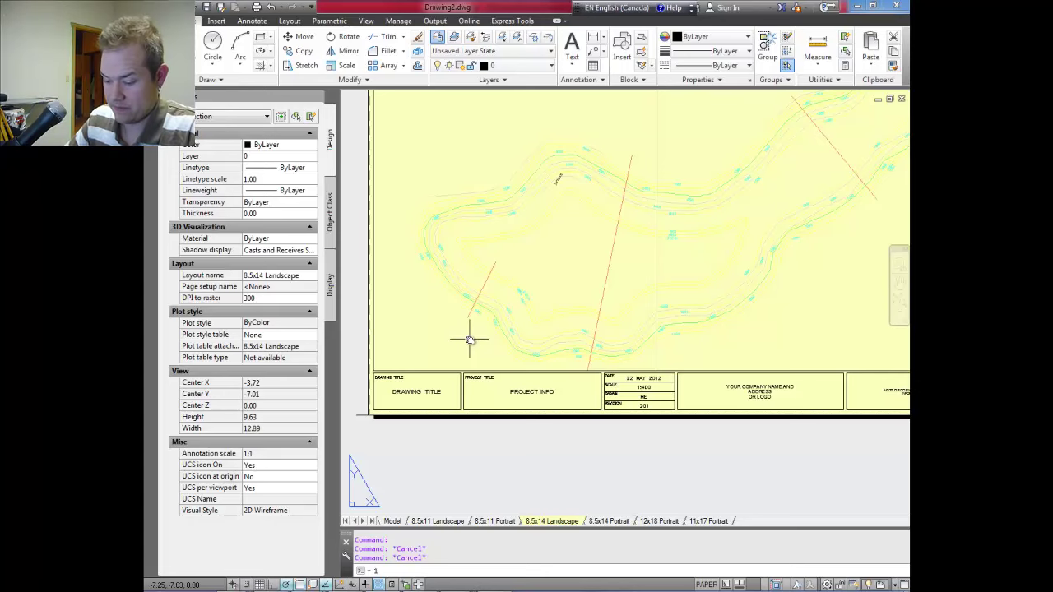
pyautogui.press('Escape')
pyautogui.moveTo(431, 318); pyautogui.dragTo(462, 328, button='middle')
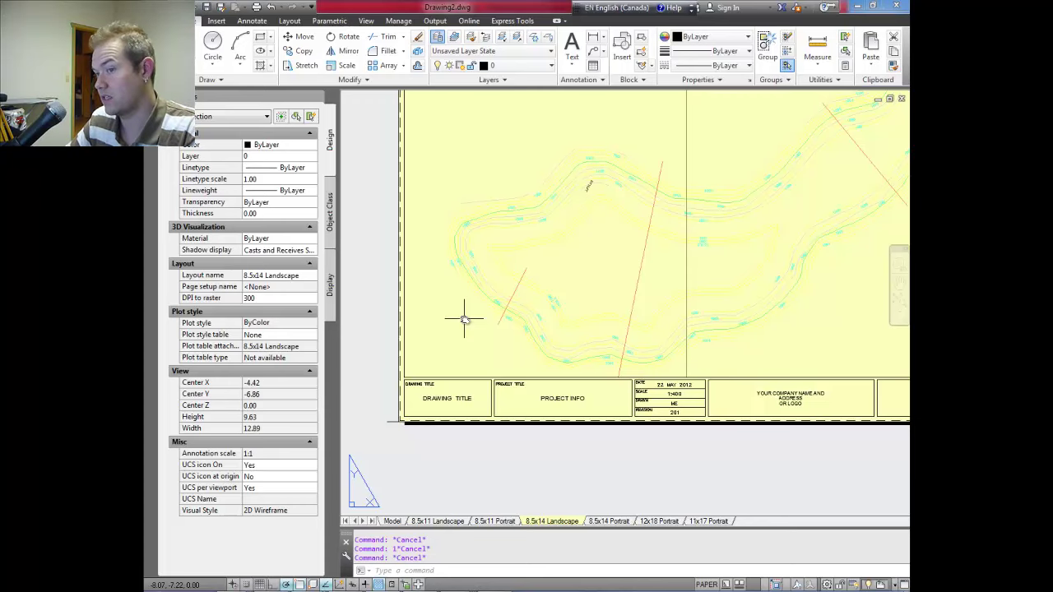
# Step: Draw a 1-unit horizontal polyline with PL near the sheet's lower left
pyautogui.write('pl')
pyautogui.press('Return')
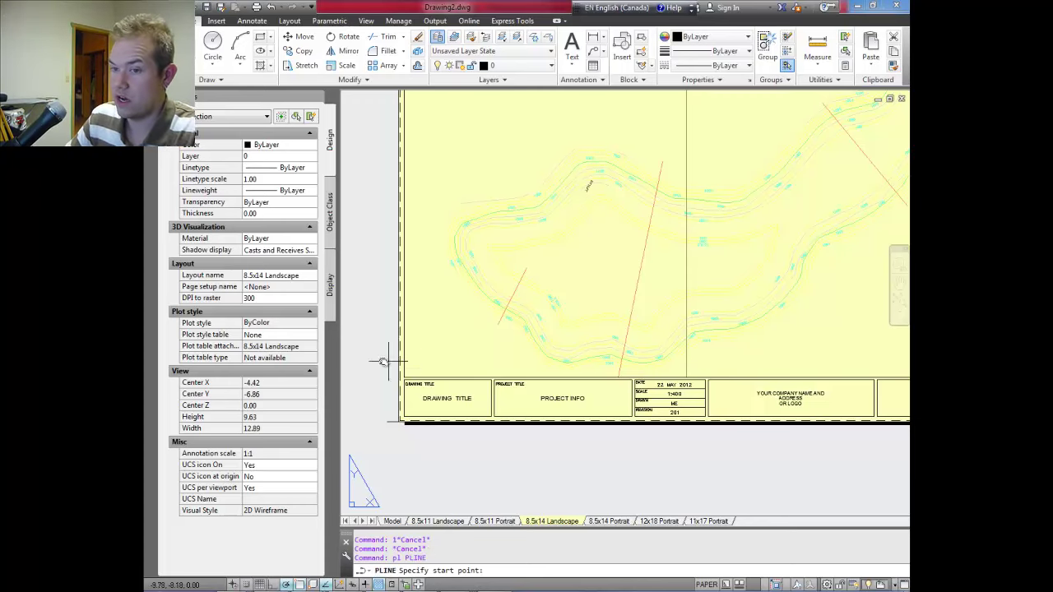
pyautogui.click(432, 469)
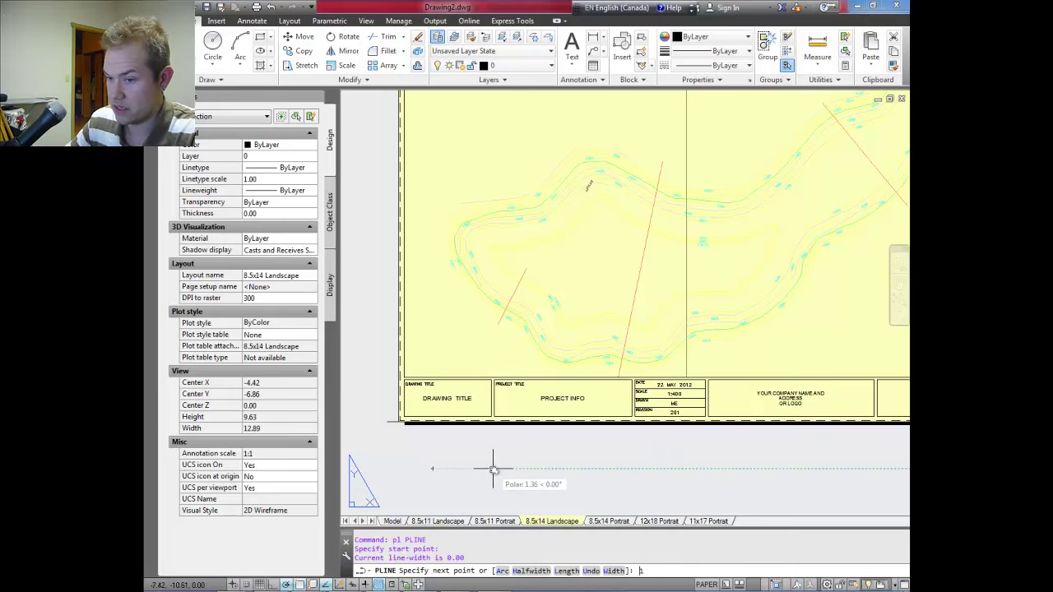
pyautogui.write('1')
pyautogui.press('Return')
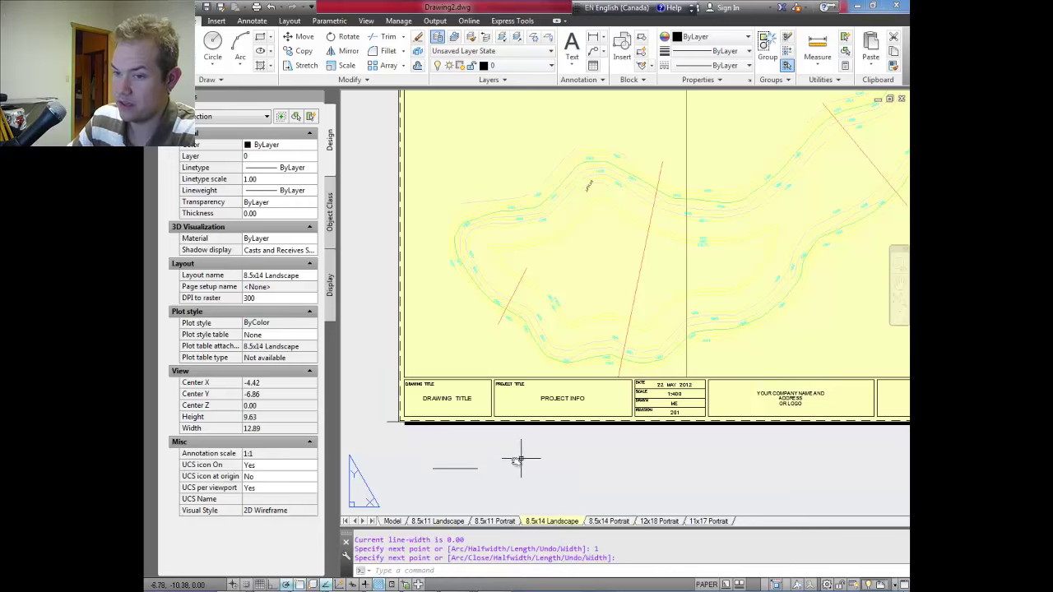
pyautogui.press('Return')
# Step: Move the 1-unit line up into the viewport just above the title block
pyautogui.click(480, 471)
pyautogui.click(459, 469)
pyautogui.click(455, 469)
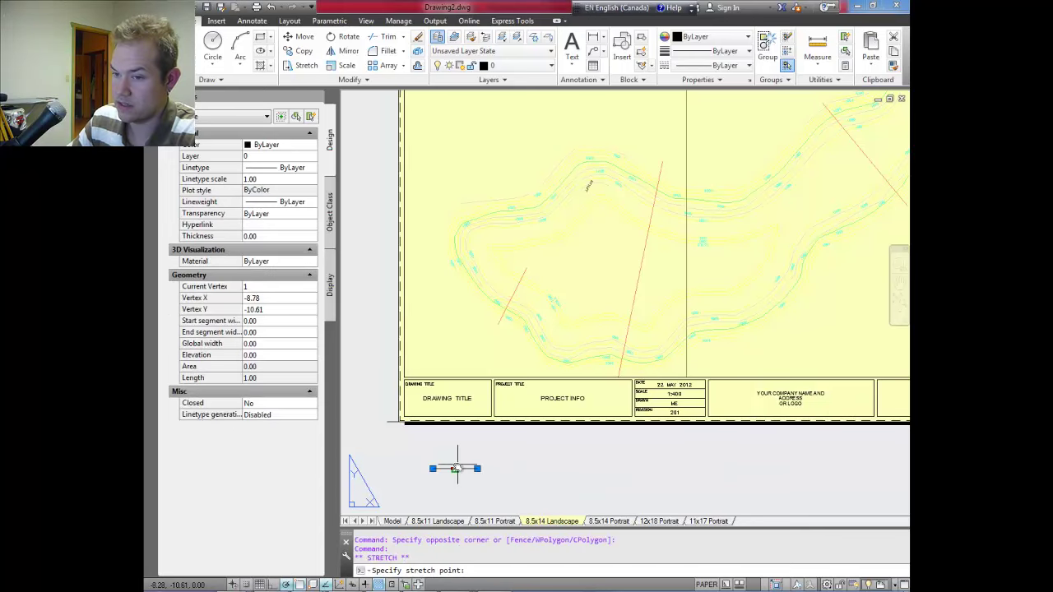
pyautogui.click(465, 353)
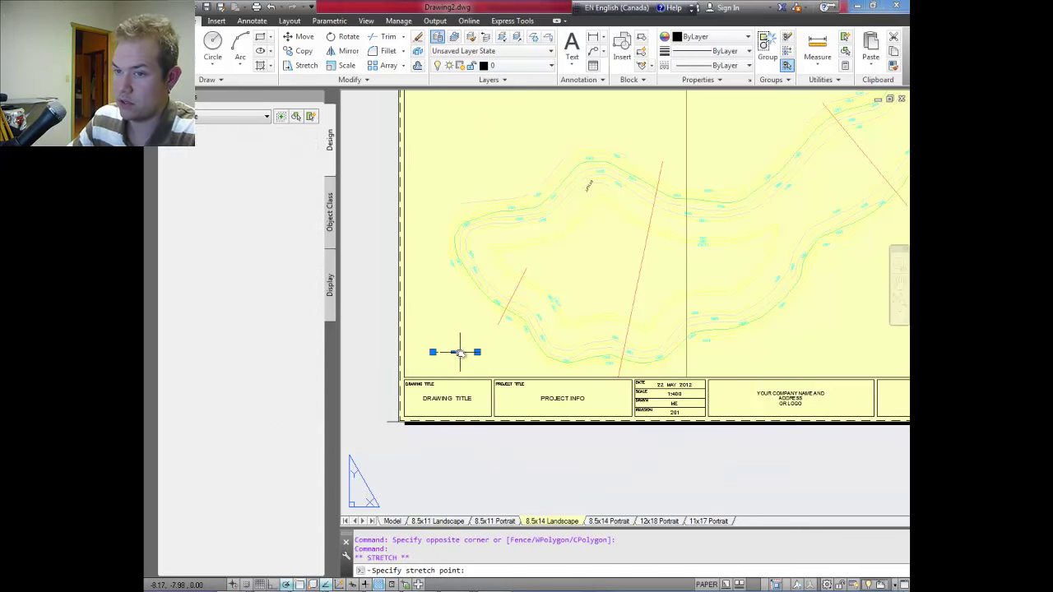
pyautogui.press('Escape')
pyautogui.press('Escape')
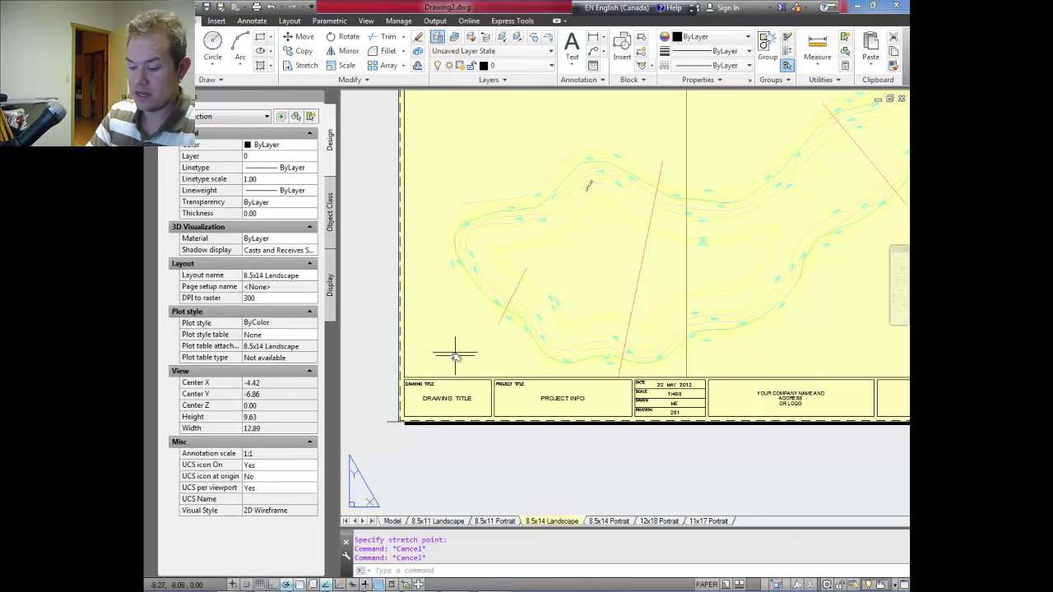
# Step: Use CHSPACE to send the 1-unit polyline into model space, scaling it by 48
pyautogui.write('c')
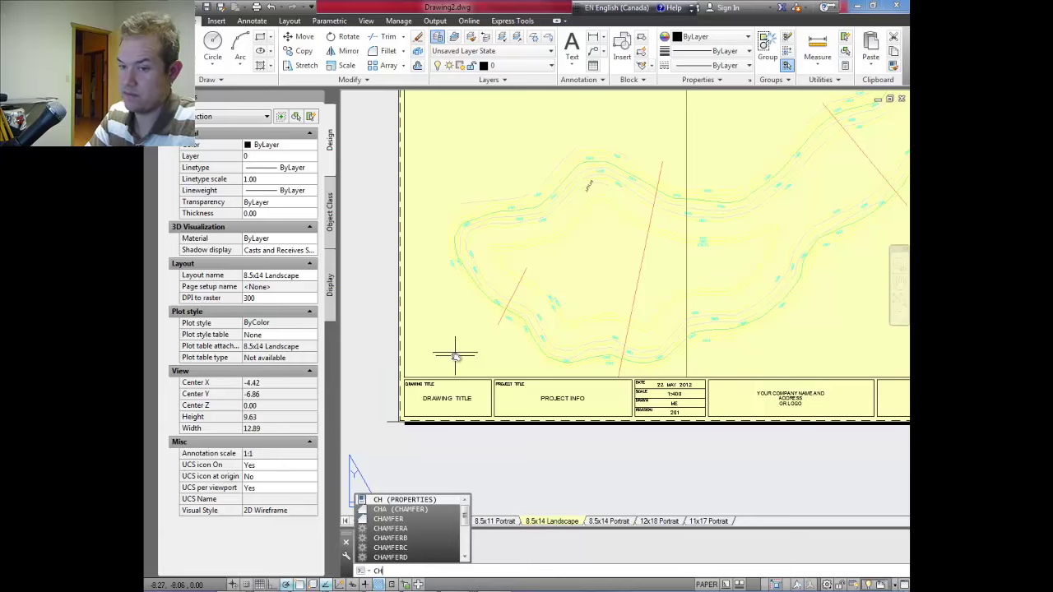
pyautogui.write('hspace')
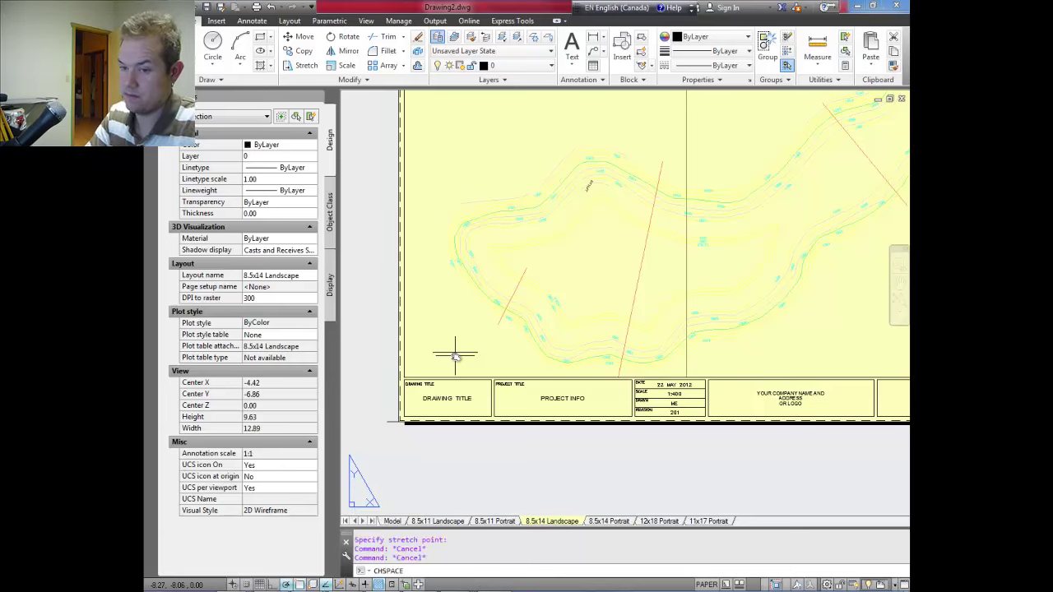
pyautogui.press('Return')
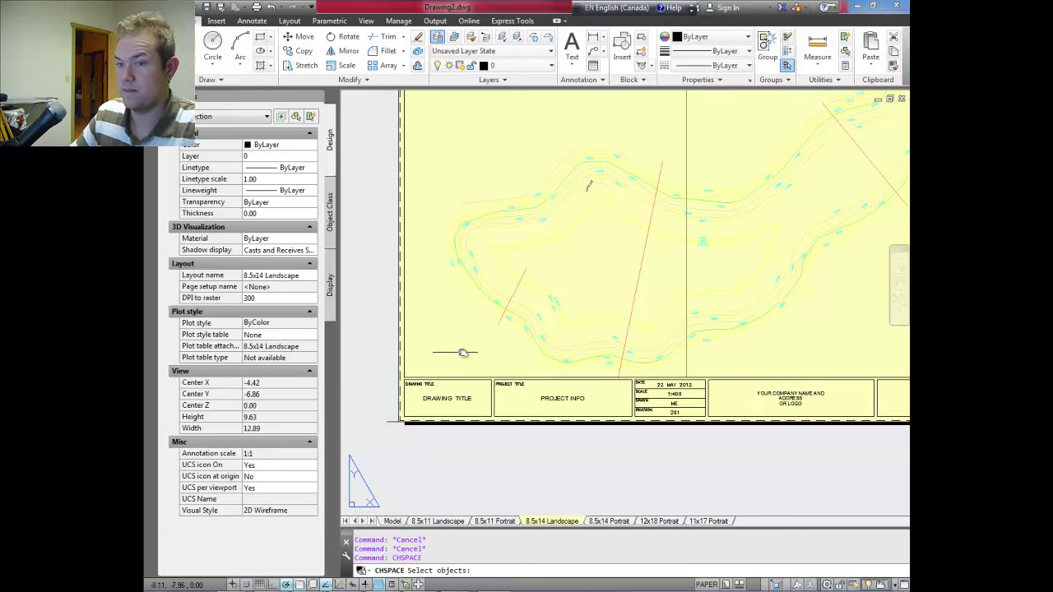
pyautogui.click(458, 353)
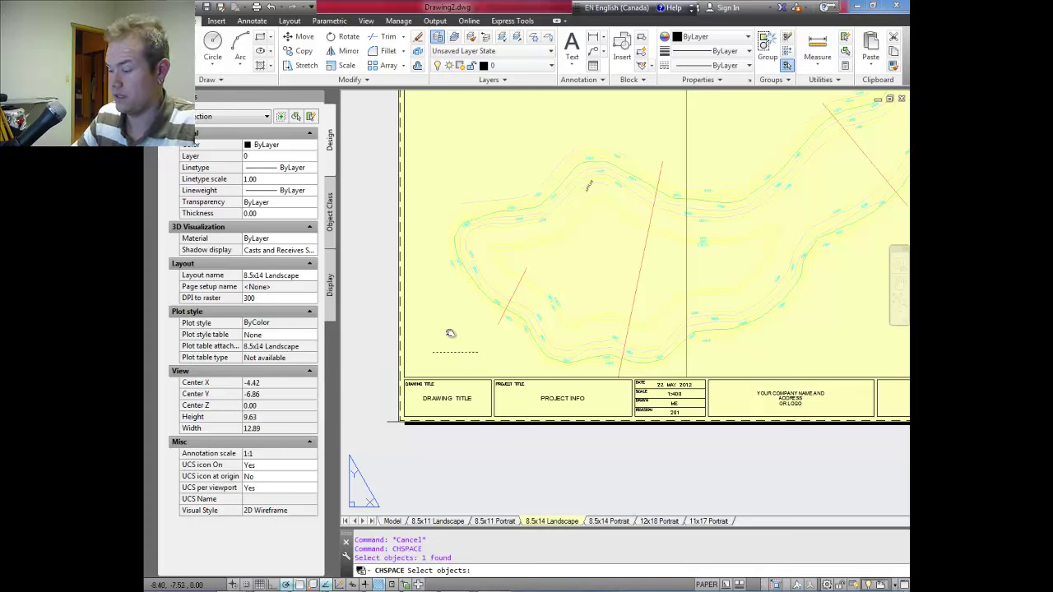
pyautogui.press('Return')
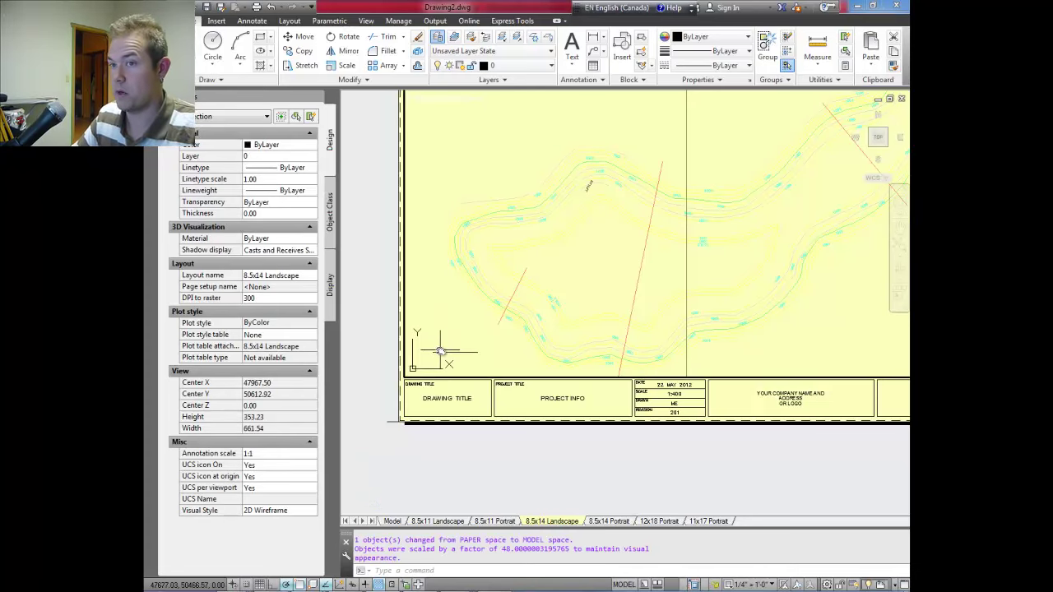
pyautogui.moveTo(441, 352)
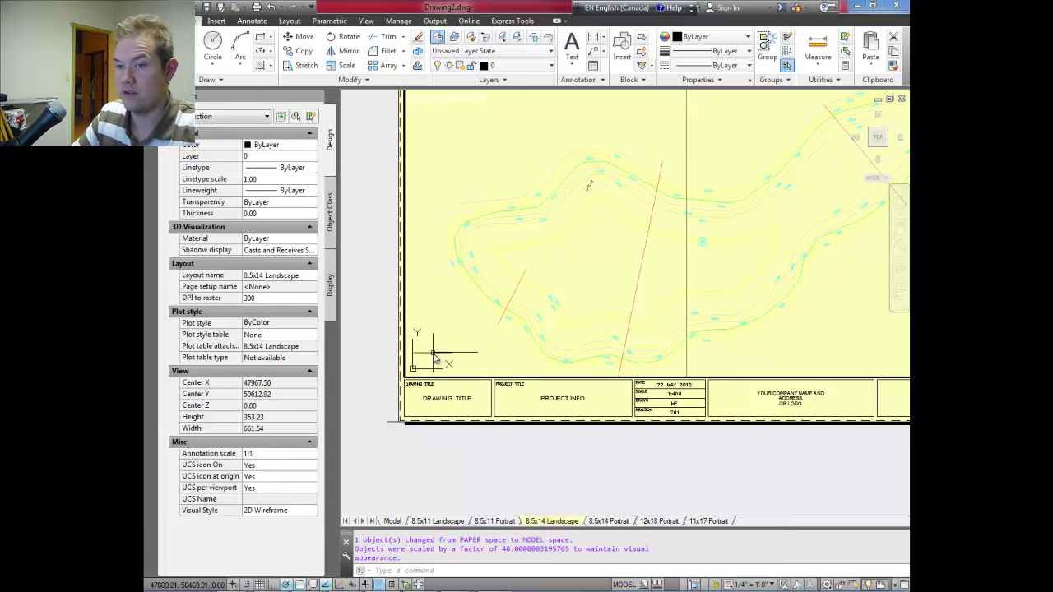
# Step: Measure the transferred line with DIST to confirm it is 48.00 units long
pyautogui.write('dist')
pyautogui.press('Return')
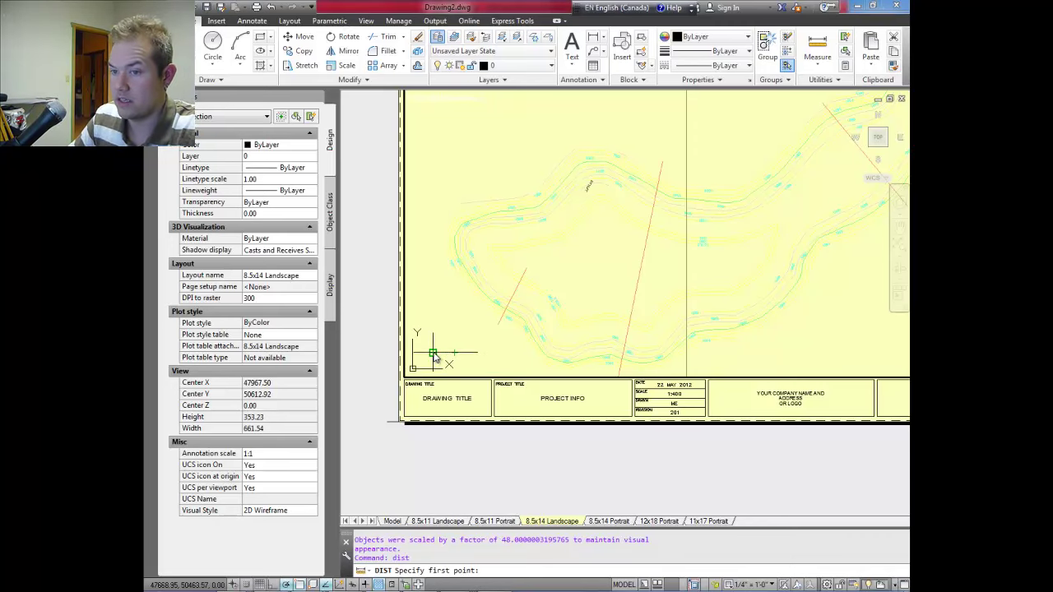
pyautogui.click(433, 354)
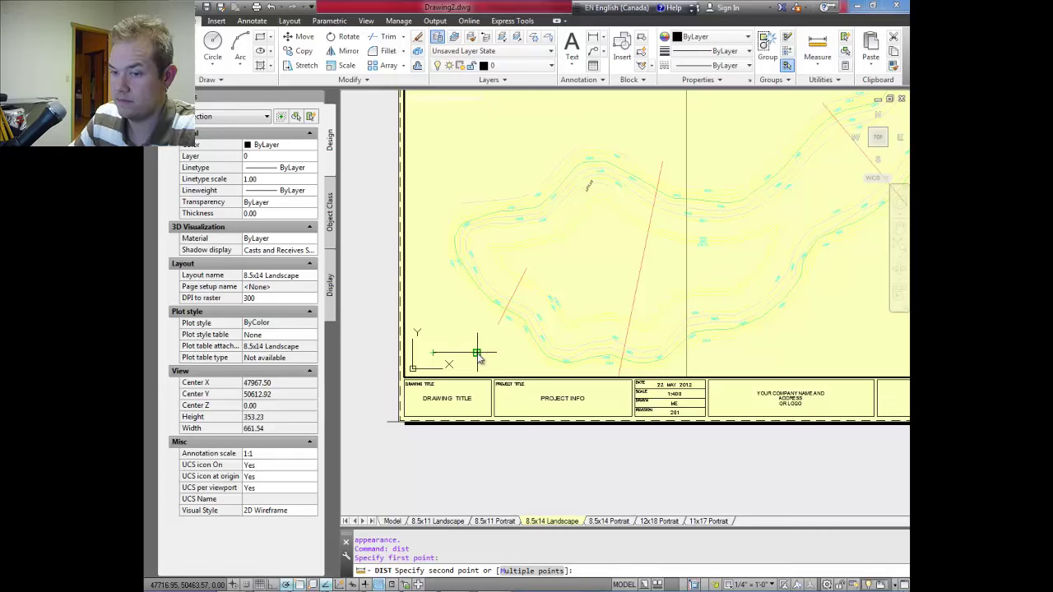
pyautogui.click(479, 357)
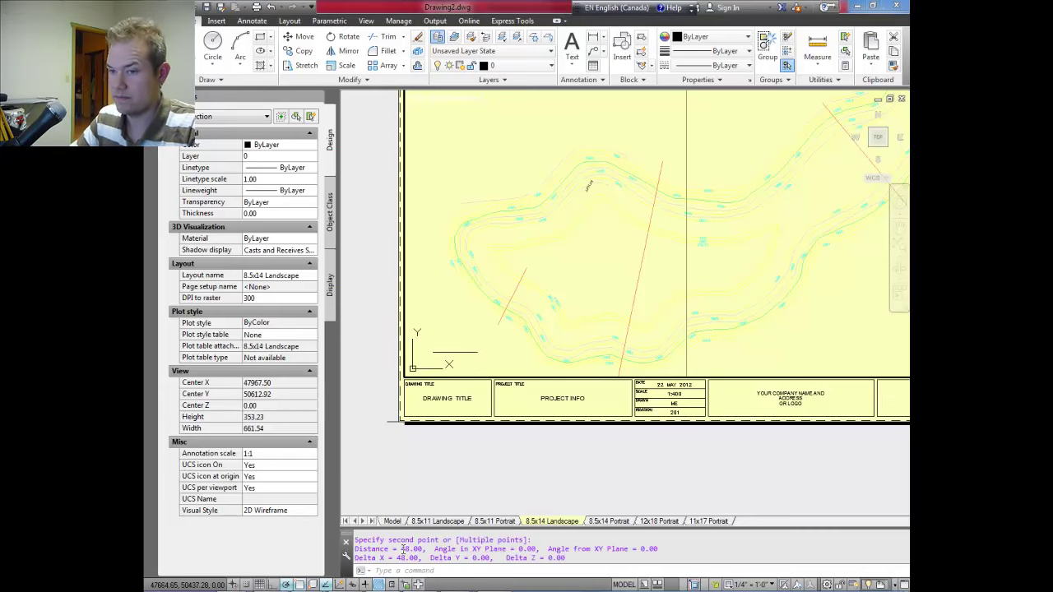
# Step: Erase the 48-unit test line and return from the viewport to paper space
pyautogui.press('Escape')
pyautogui.click(465, 348)
pyautogui.click(462, 351)
pyautogui.press('Delete')
pyautogui.doubleClick(463, 454)
pyautogui.moveTo(454, 330)
pyautogui.mouseDown(button='middle')
pyautogui.moveTo(418, 322)
pyautogui.moveTo(453, 301)
pyautogui.moveTo(569, 294)
pyautogui.mouseUp(button='middle')
pyautogui.scroll(-2, 593, 238)
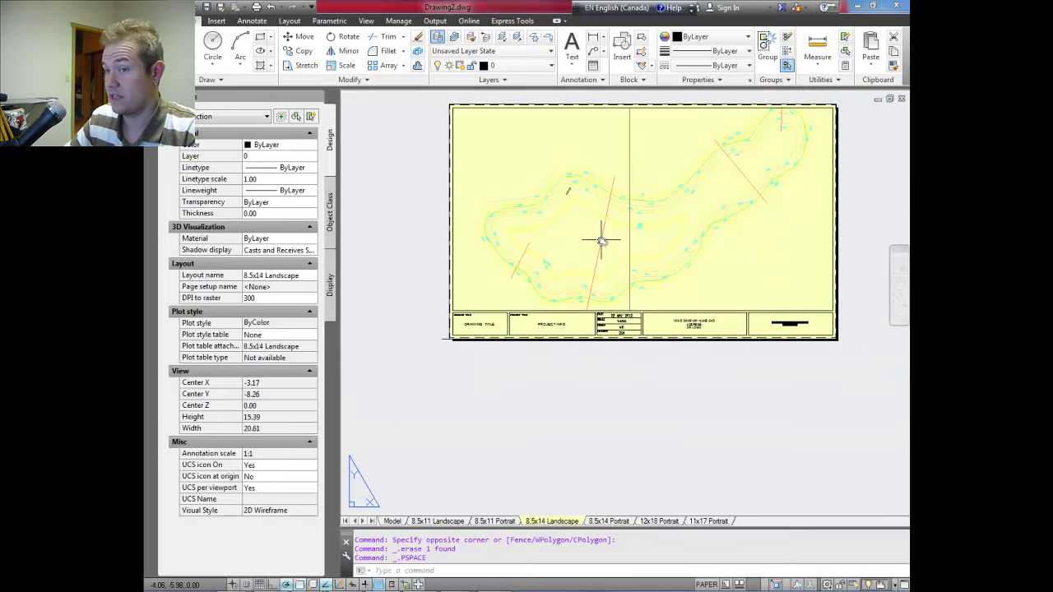
pyautogui.scroll(2, 555, 235)
pyautogui.press('Escape')
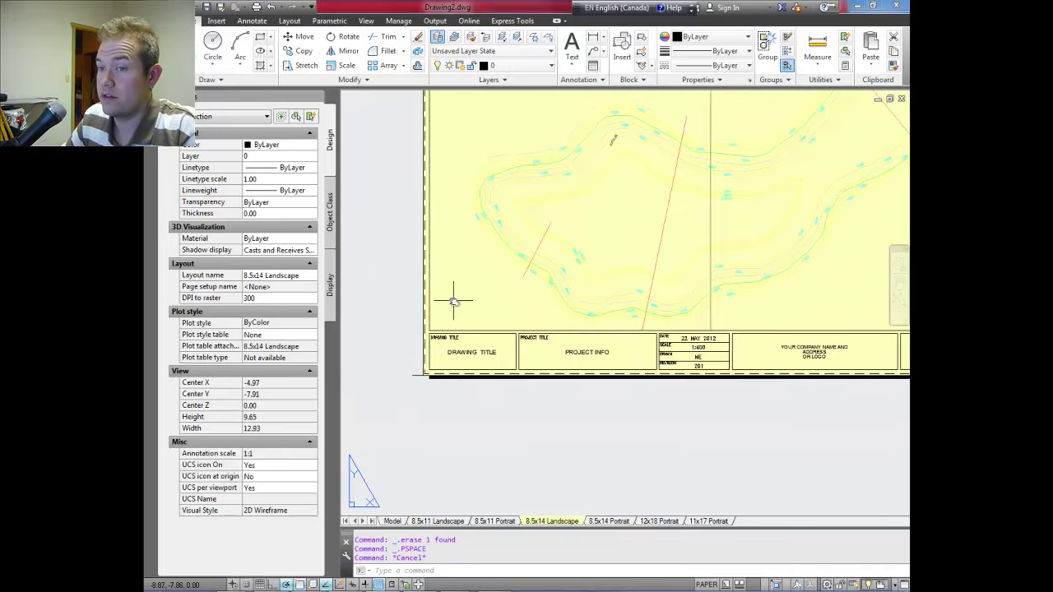
pyautogui.press('Escape')
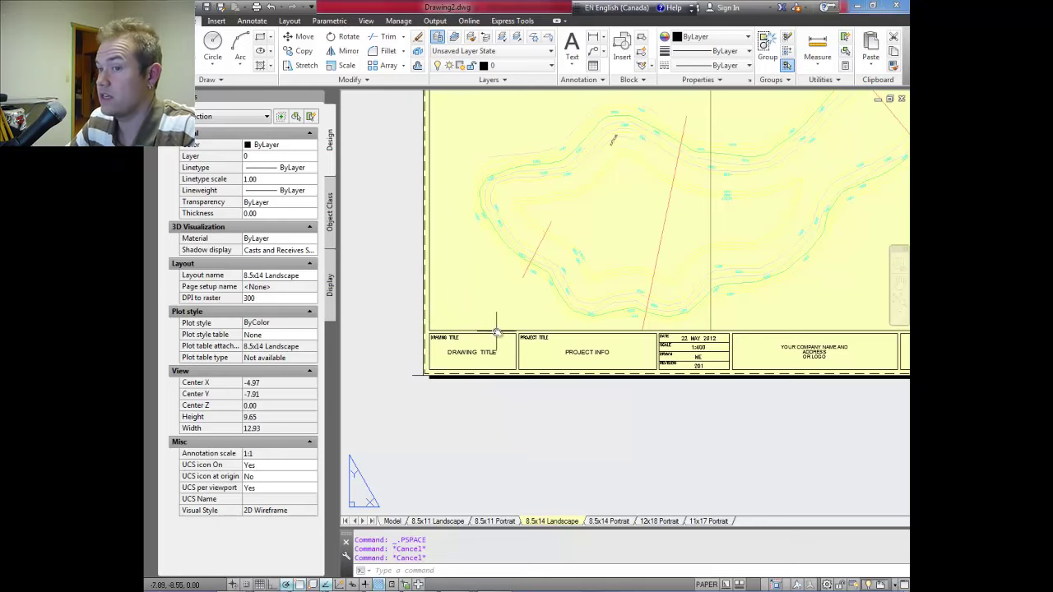
pyautogui.press('Escape')
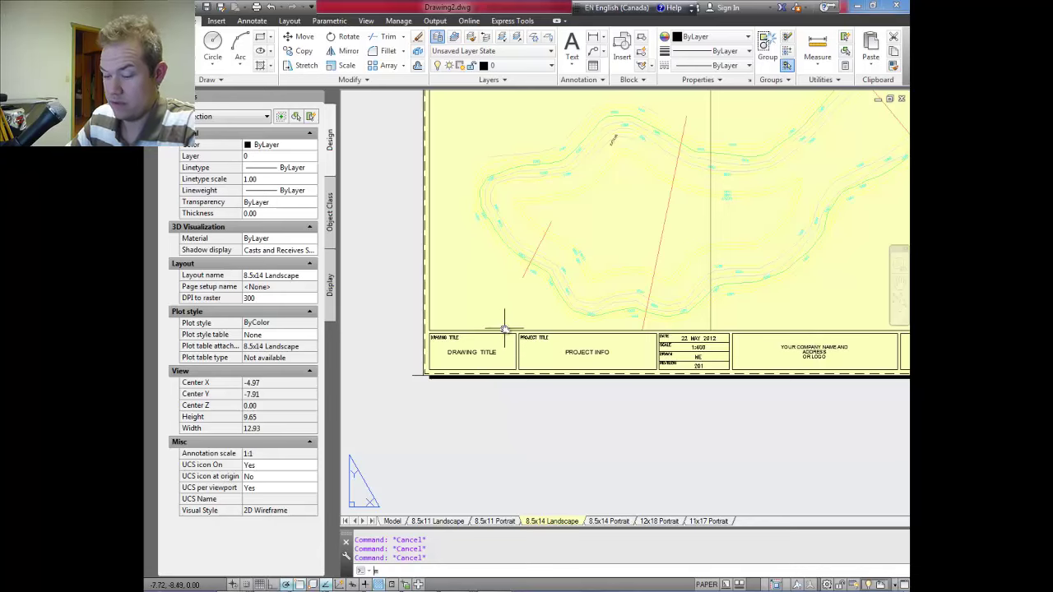
pyautogui.write('mt')
pyautogui.press('Return')
pyautogui.click(442, 310)
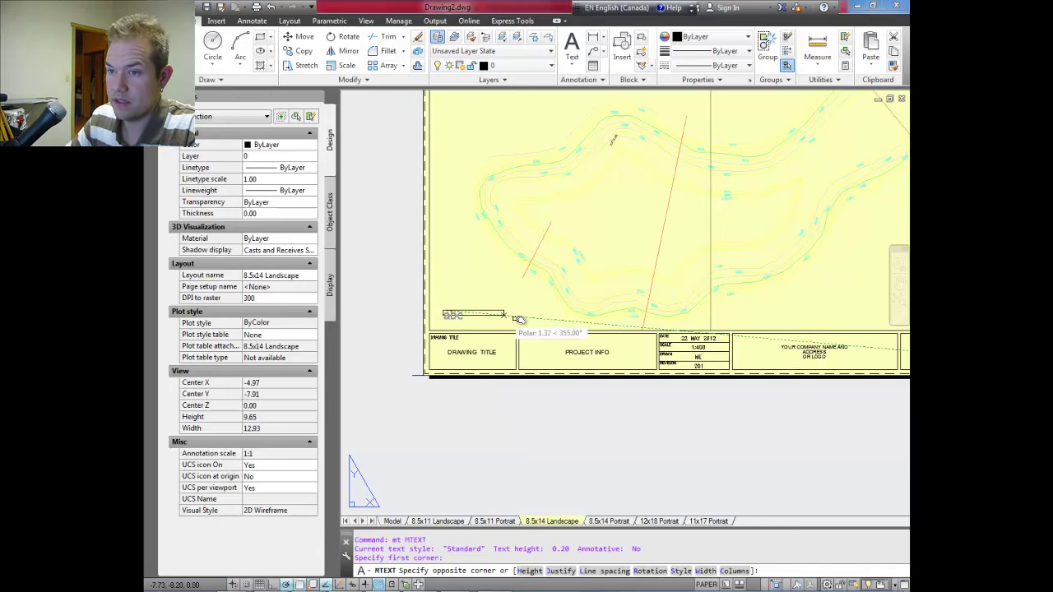
pyautogui.click(519, 323)
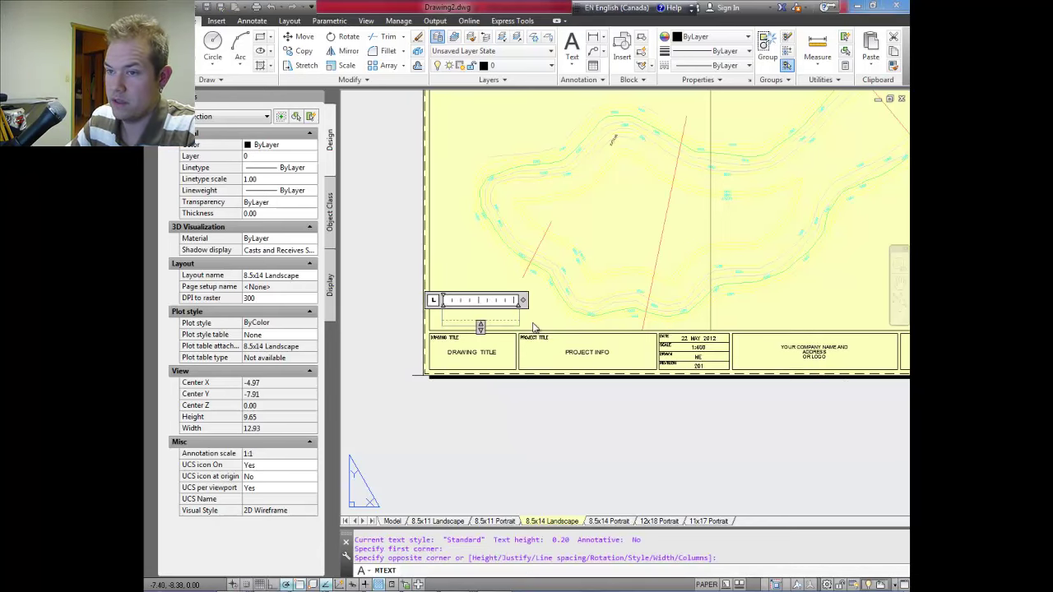
pyautogui.click(774, 366)
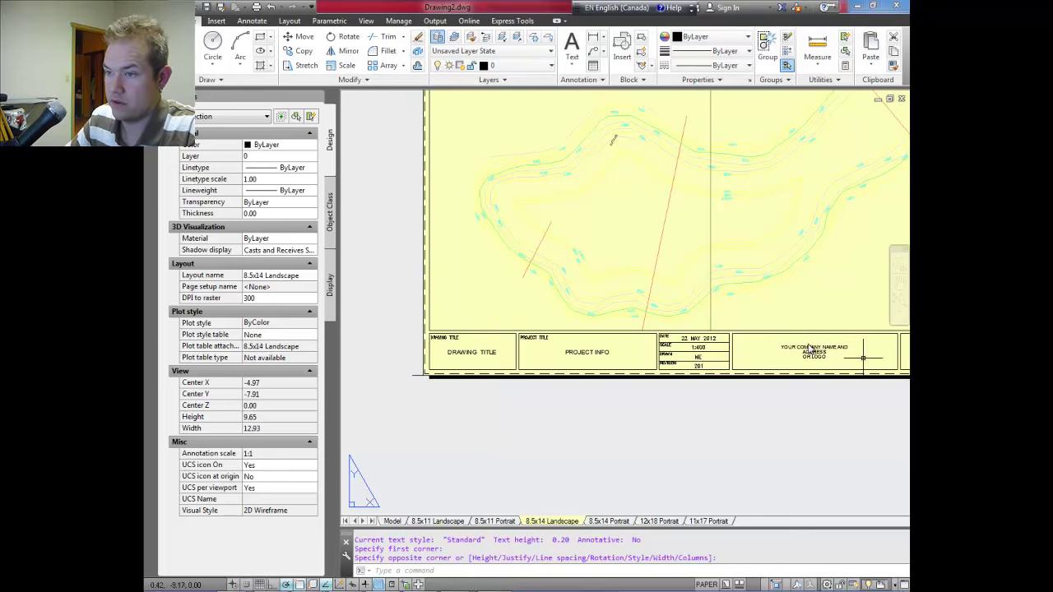
pyautogui.scroll(2, 725, 352)
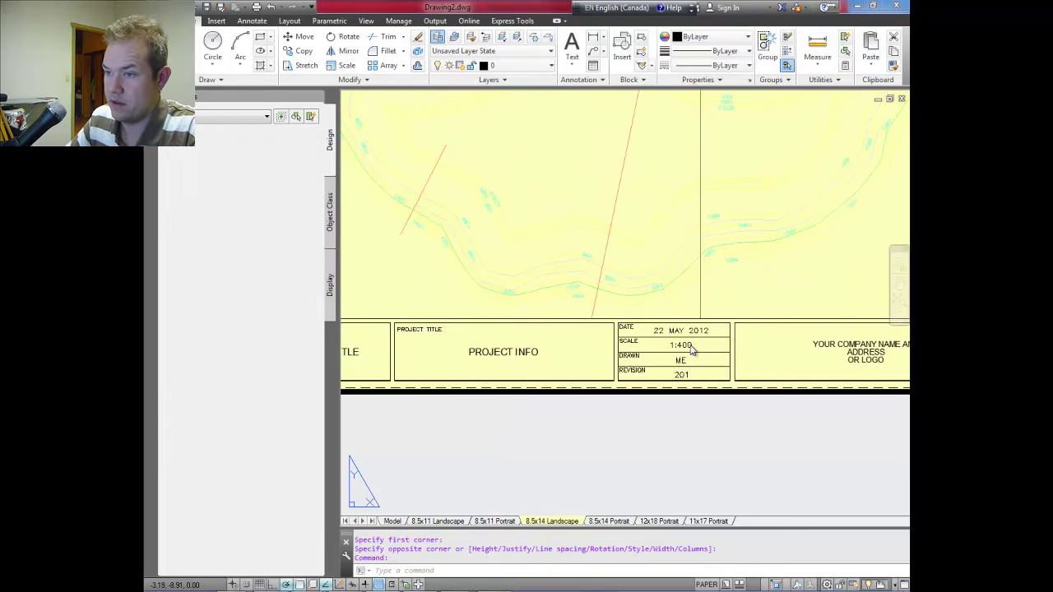
# Step: Set the title block's DWG_SCALE attribute to 1/4" = 1'-0" in place of 1:400
pyautogui.doubleClick(691, 350)
pyautogui.write('1/4"')
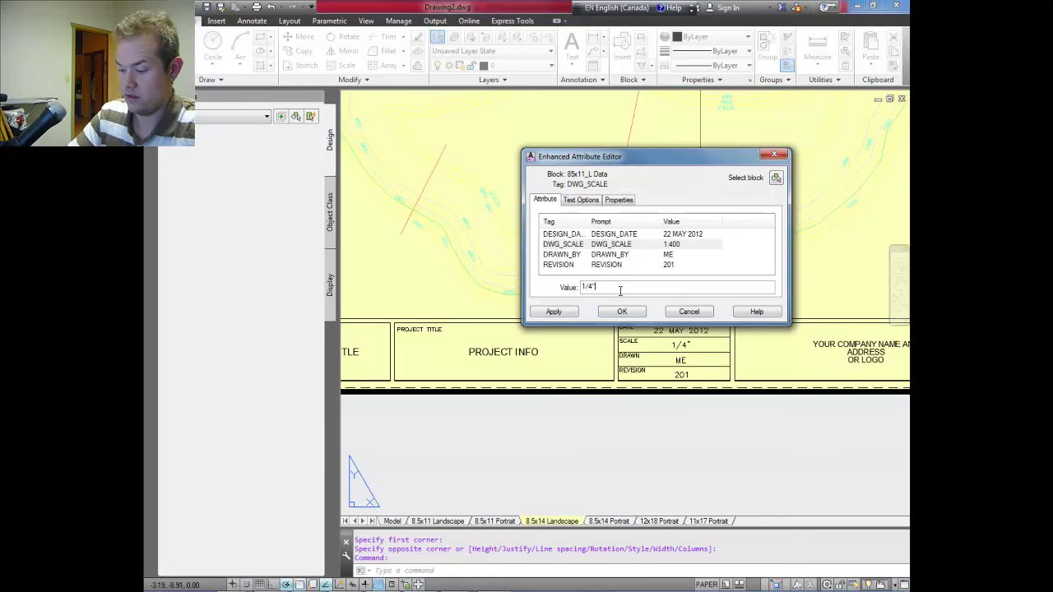
pyautogui.write(' = 1')
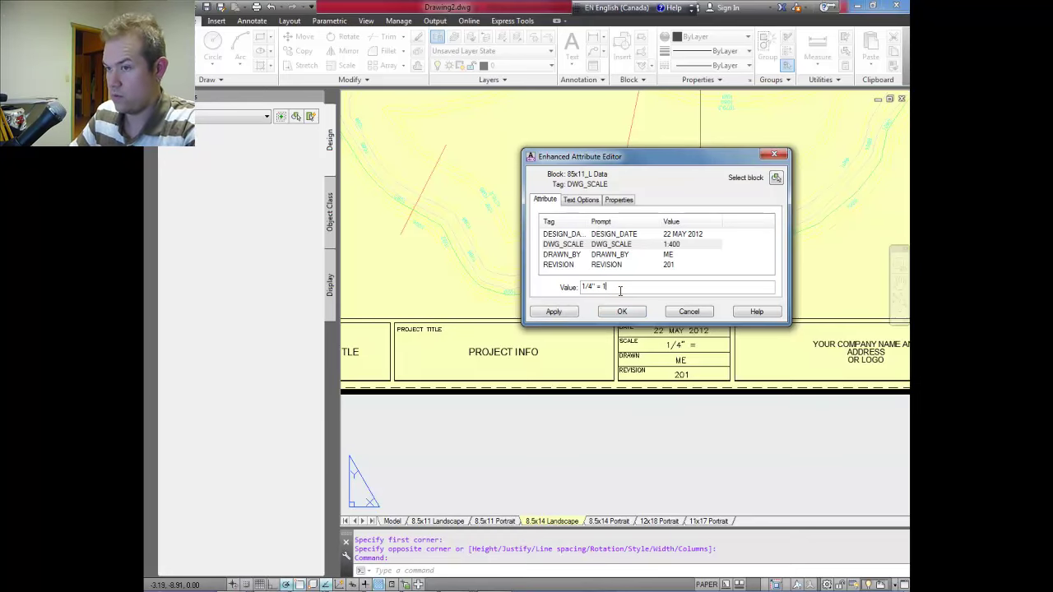
pyautogui.write("'-0")
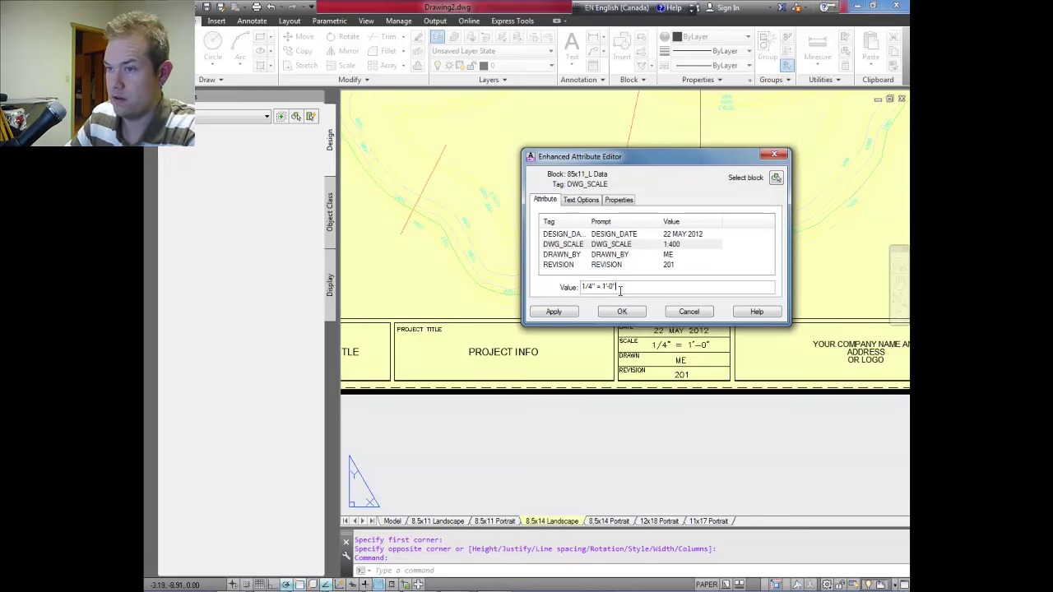
pyautogui.moveTo(621, 287); pyautogui.dragTo(582, 287)
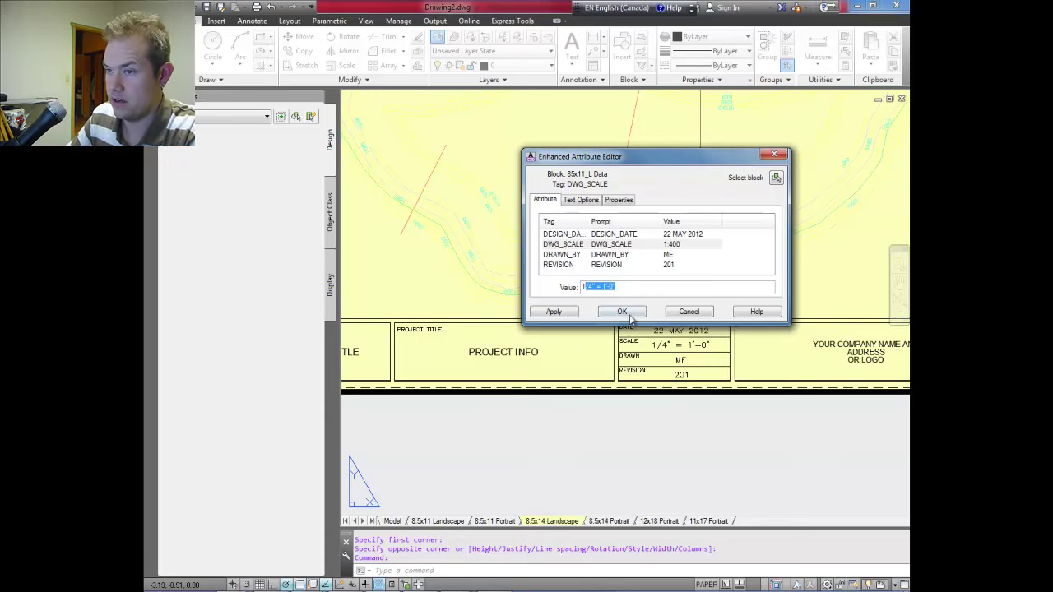
pyautogui.click(624, 312)
pyautogui.scroll(3, 682, 411)
pyautogui.scroll(-1, 663, 334)
pyautogui.scroll(-5, 657, 295)
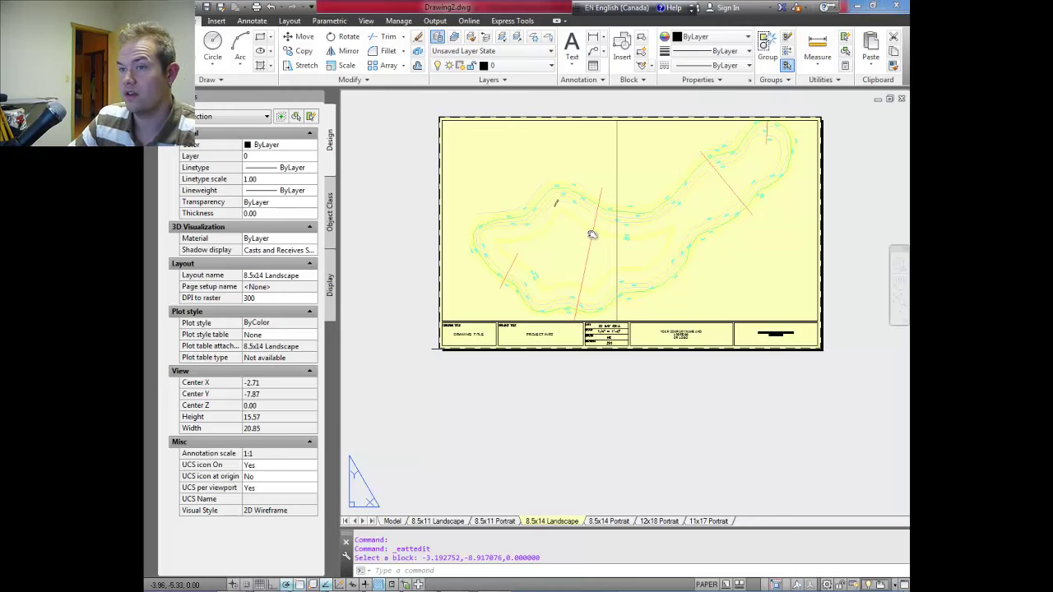
pyautogui.moveTo(592, 239); pyautogui.dragTo(592, 271, button='middle')
pyautogui.press('Escape')
pyautogui.scroll(2, 435, 348)
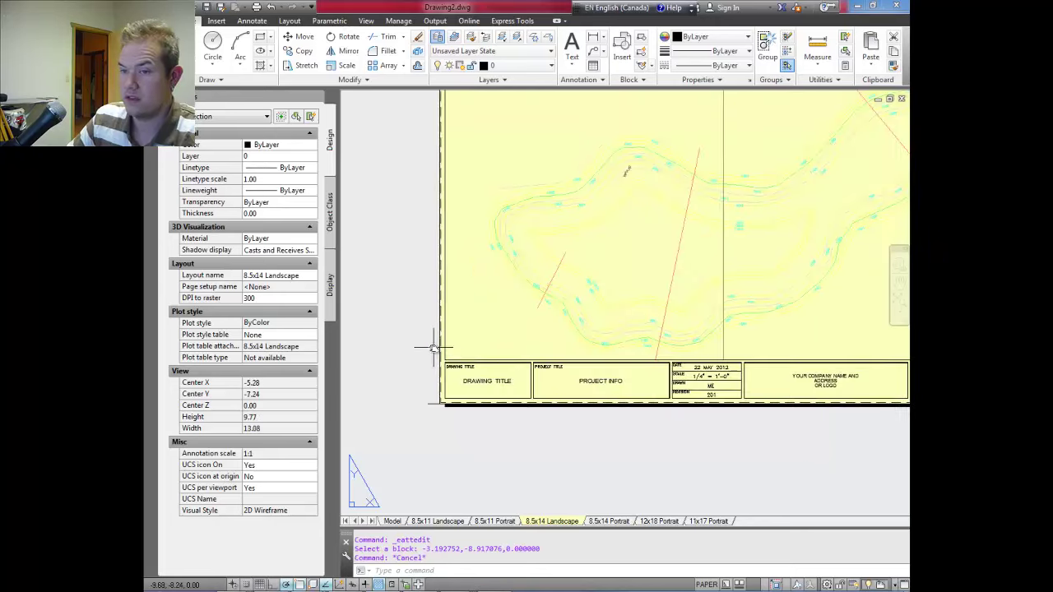
pyautogui.moveTo(568, 369)
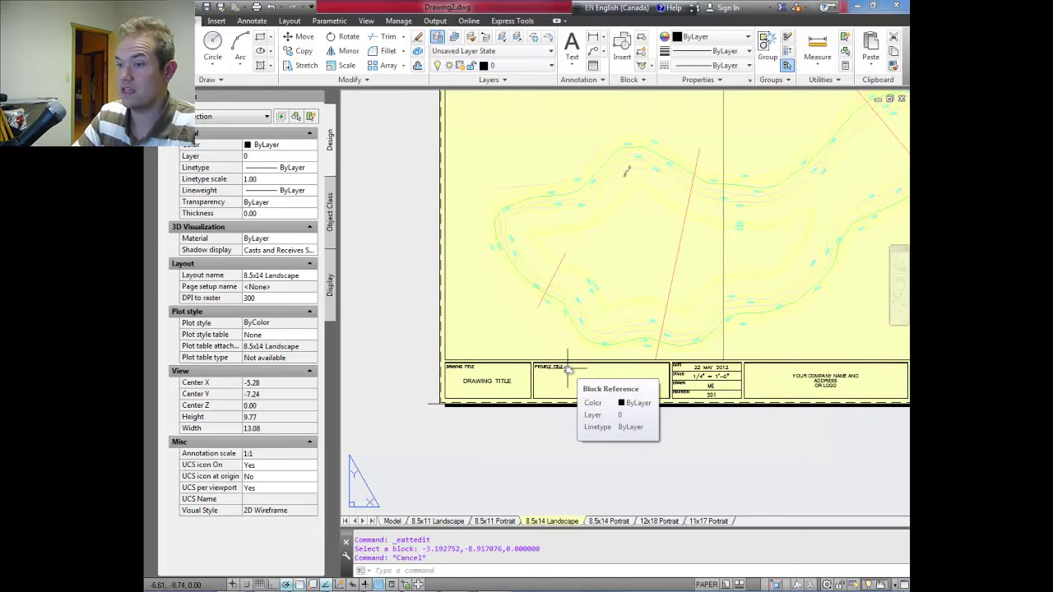
pyautogui.press('Escape')
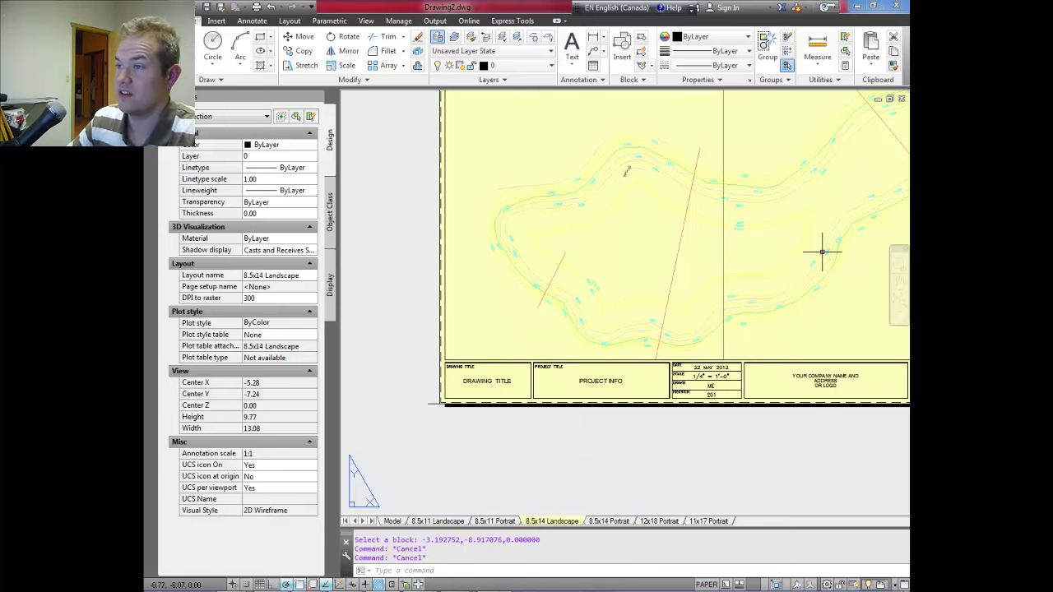
pyautogui.moveTo(698, 205); pyautogui.dragTo(669, 236, button='middle')
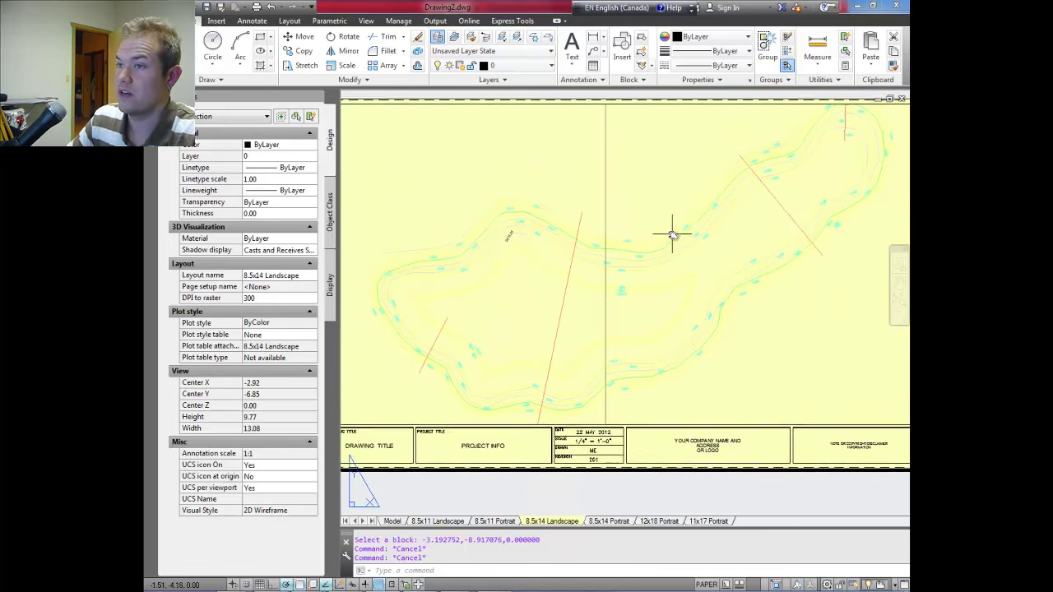
pyautogui.scroll(-3, 670, 236)
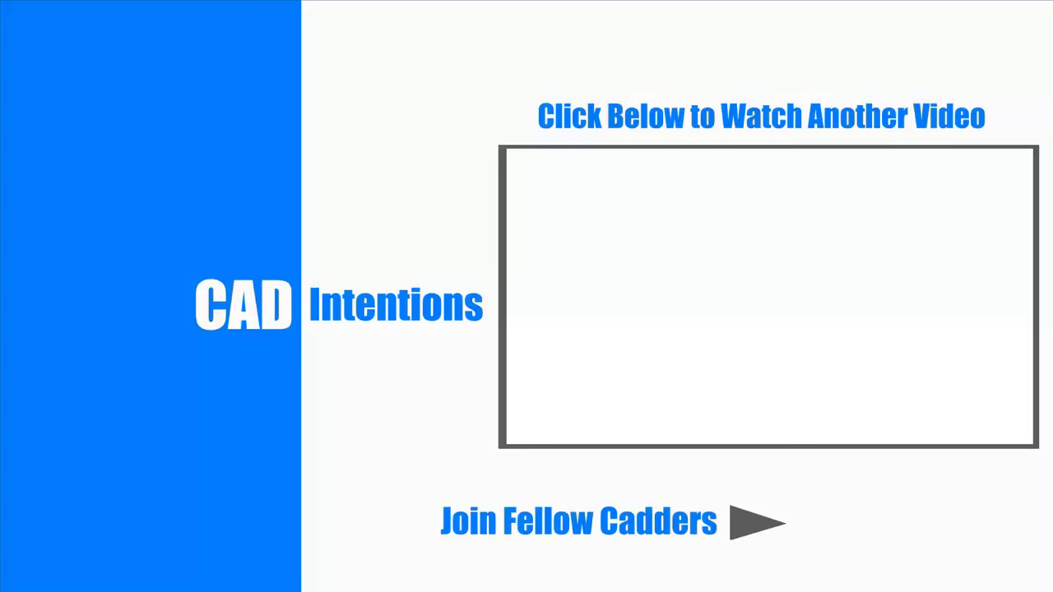